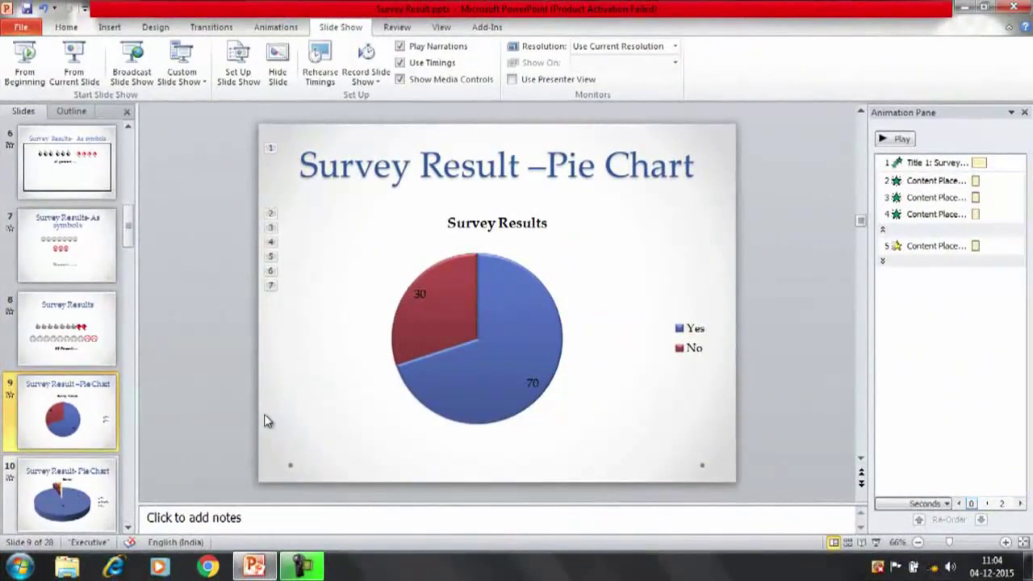
Step: Compare the existing pie chart slides 9 and 10
{"action": "left_click", "coordinate": [583, 224]}
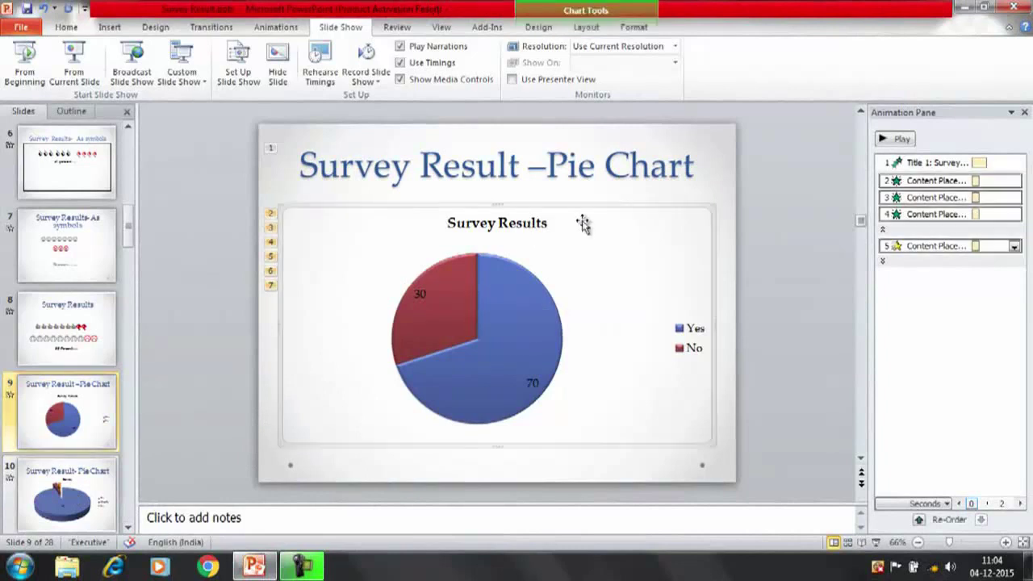
{"action": "left_click", "coordinate": [98, 483]}
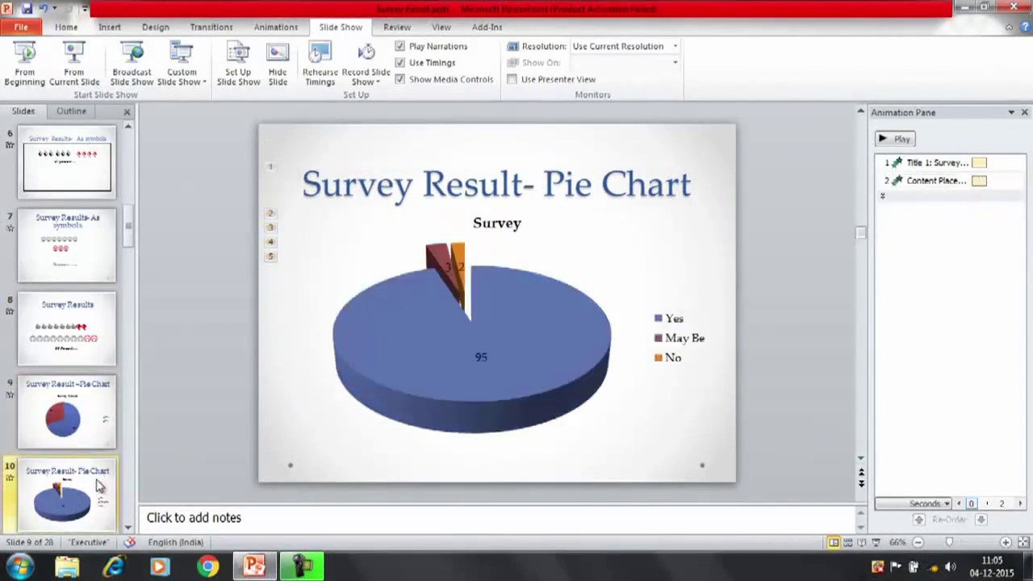
{"action": "left_click", "coordinate": [98, 393]}
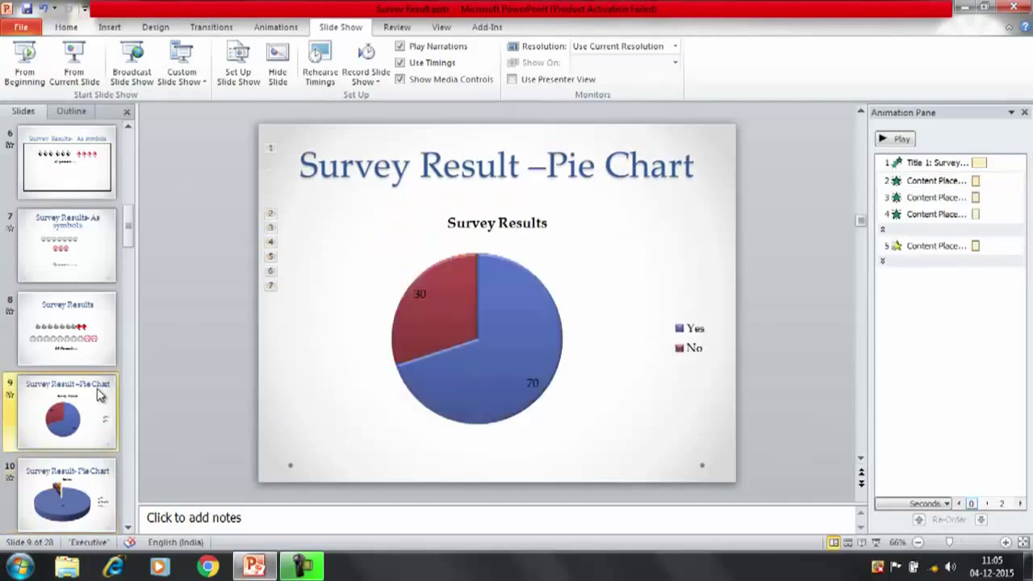
{"action": "left_click", "coordinate": [76, 479]}
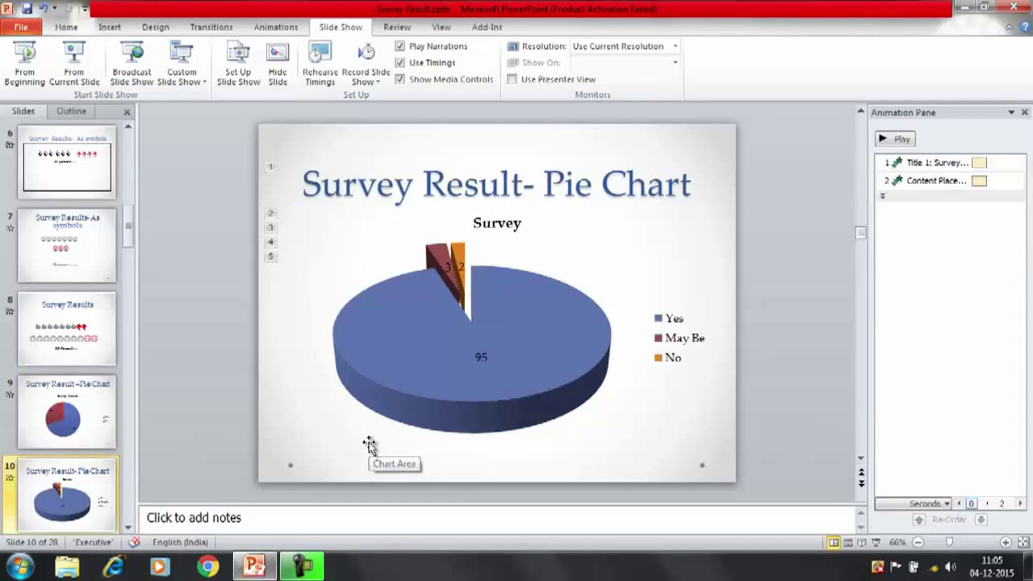
Step: Add a Title and Content slide from the Executive theme after slide 9 and title it "Survey Result"
{"action": "left_click", "coordinate": [105, 416]}
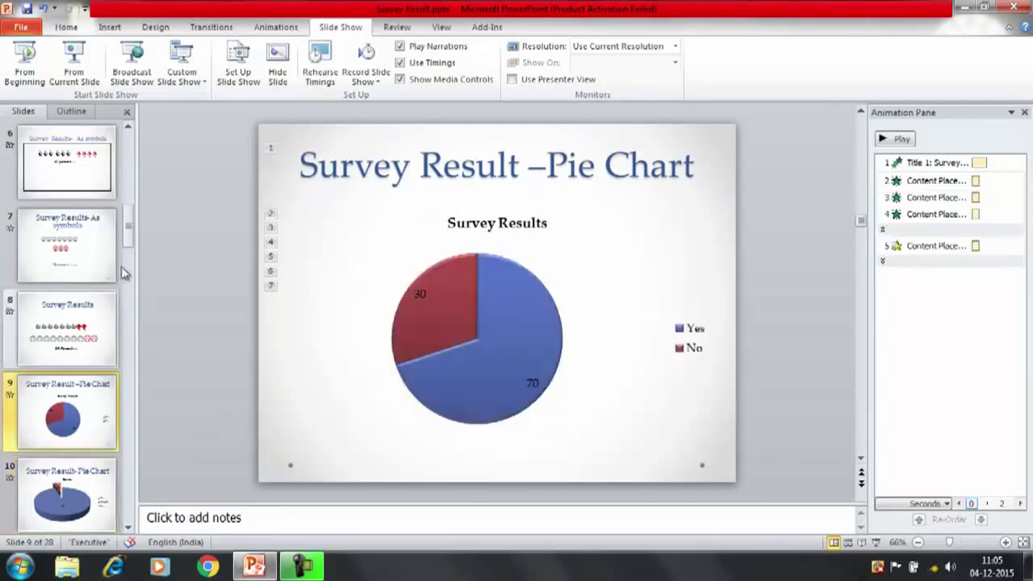
{"action": "left_click", "coordinate": [110, 27]}
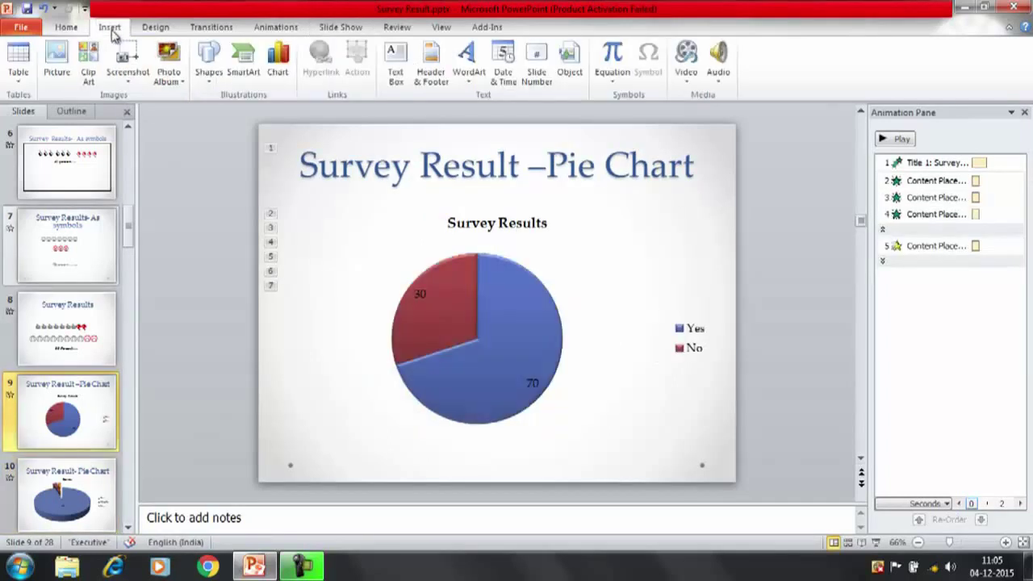
{"action": "left_click", "coordinate": [64, 29]}
{"action": "left_click", "coordinate": [142, 80]}
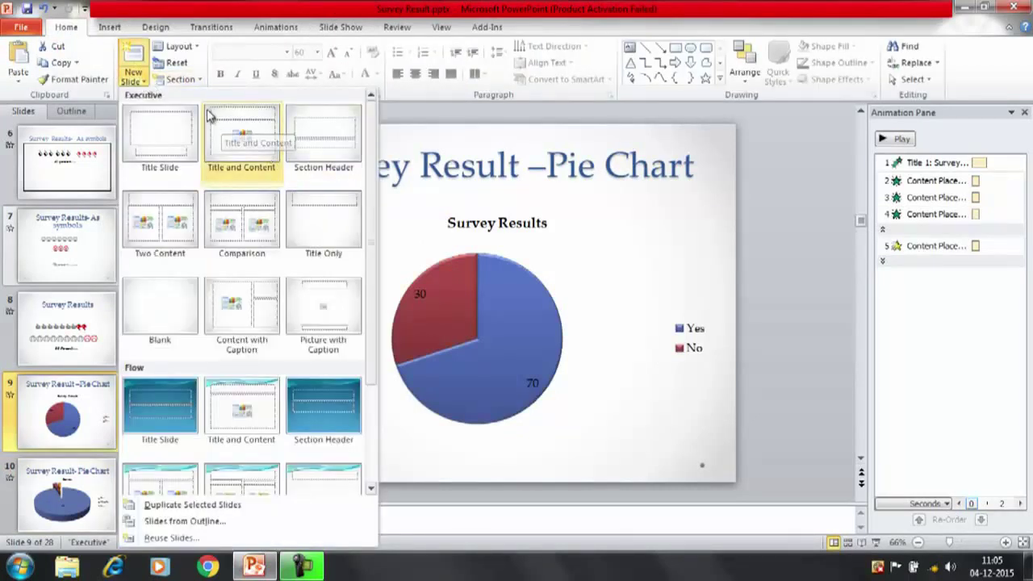
{"action": "left_click", "coordinate": [234, 133]}
{"action": "left_click", "coordinate": [444, 186]}
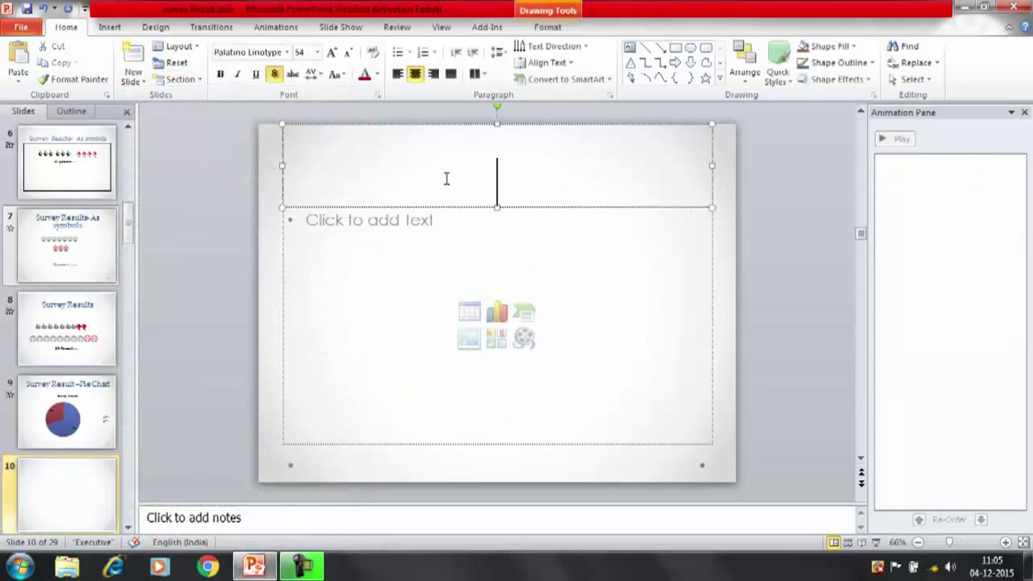
{"action": "type", "text": "Surv"}
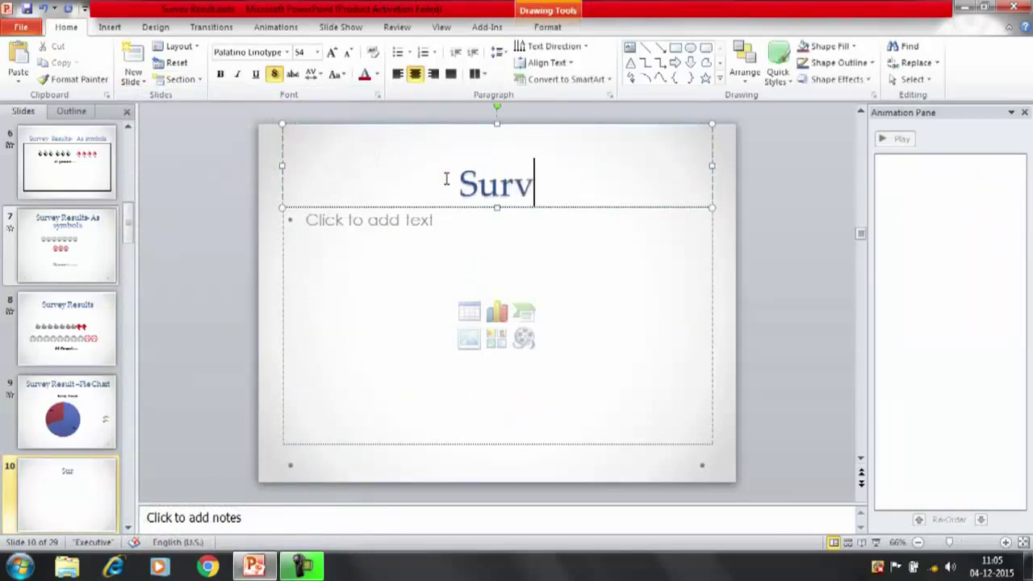
{"action": "type", "text": "ey Result"}
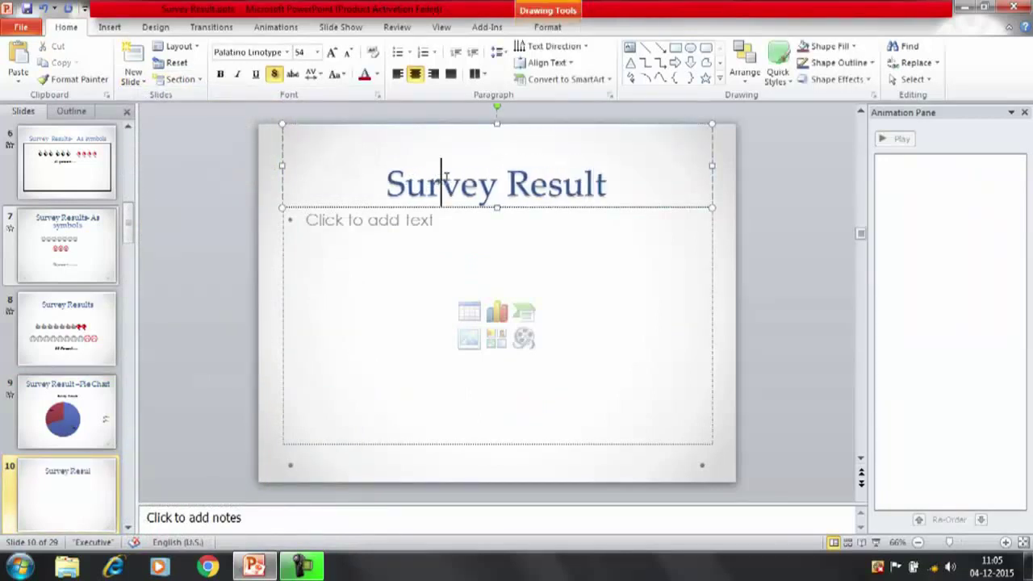
Step: Insert an exploded 3-D pie chart into the new slide's content placeholder
{"action": "left_click", "coordinate": [440, 304]}
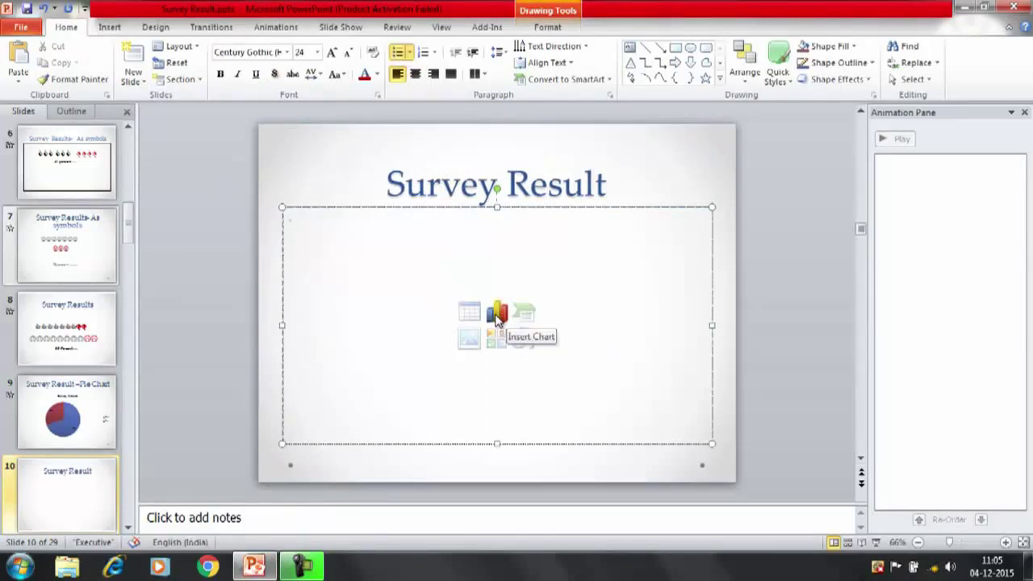
{"action": "left_click", "coordinate": [494, 321]}
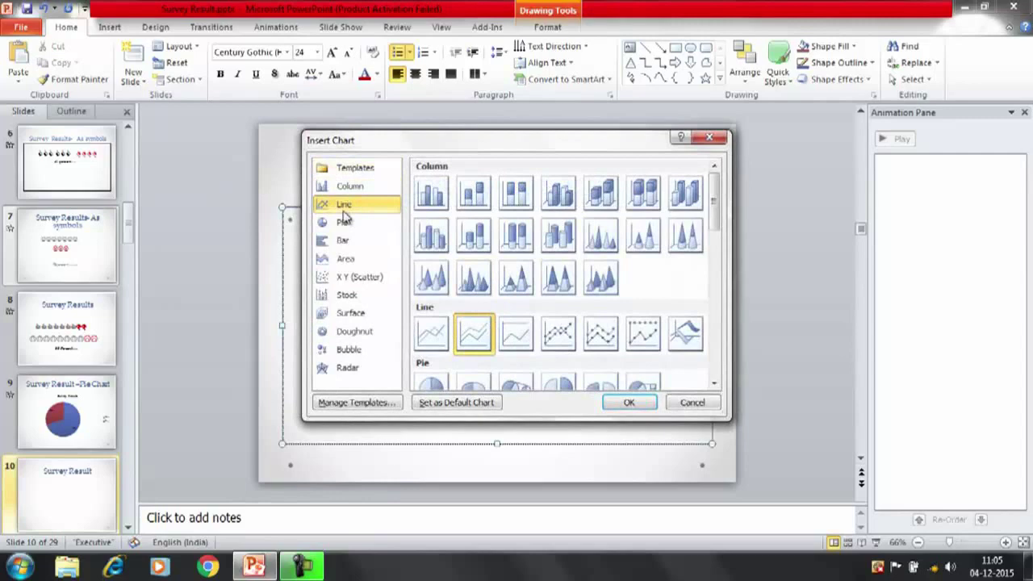
{"action": "left_click", "coordinate": [344, 225]}
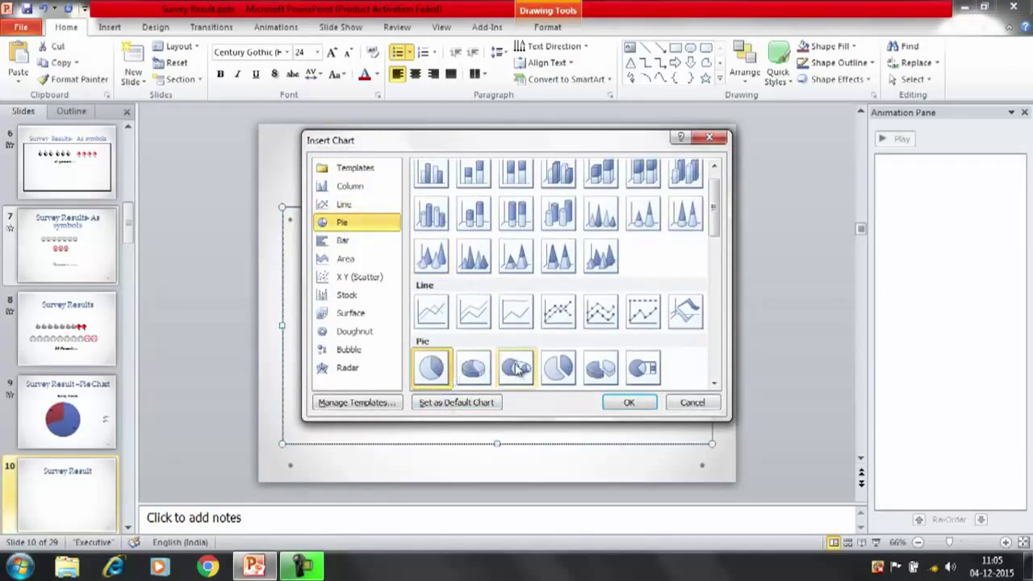
{"action": "left_click", "coordinate": [611, 375]}
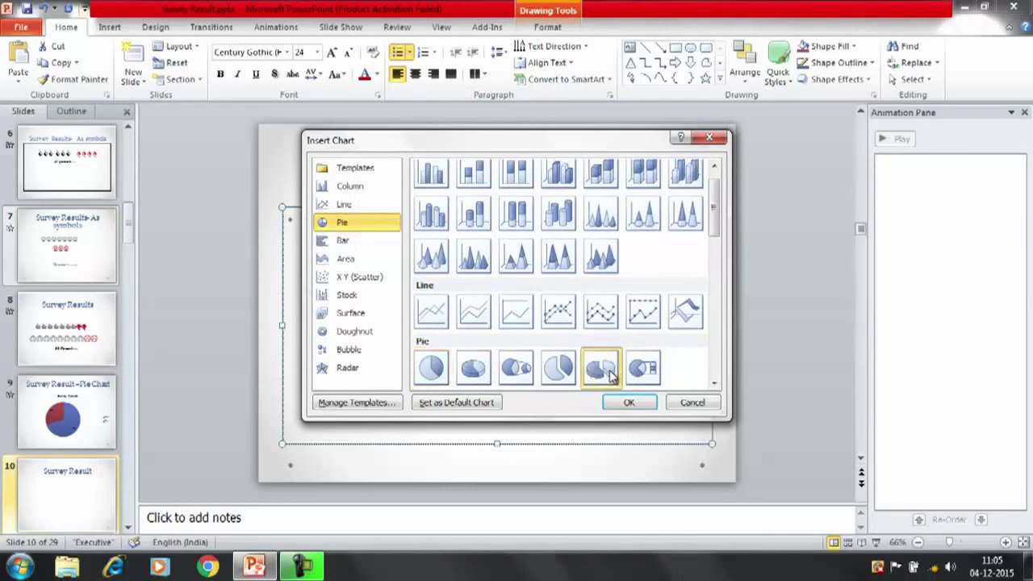
{"action": "double_click", "coordinate": [611, 373]}
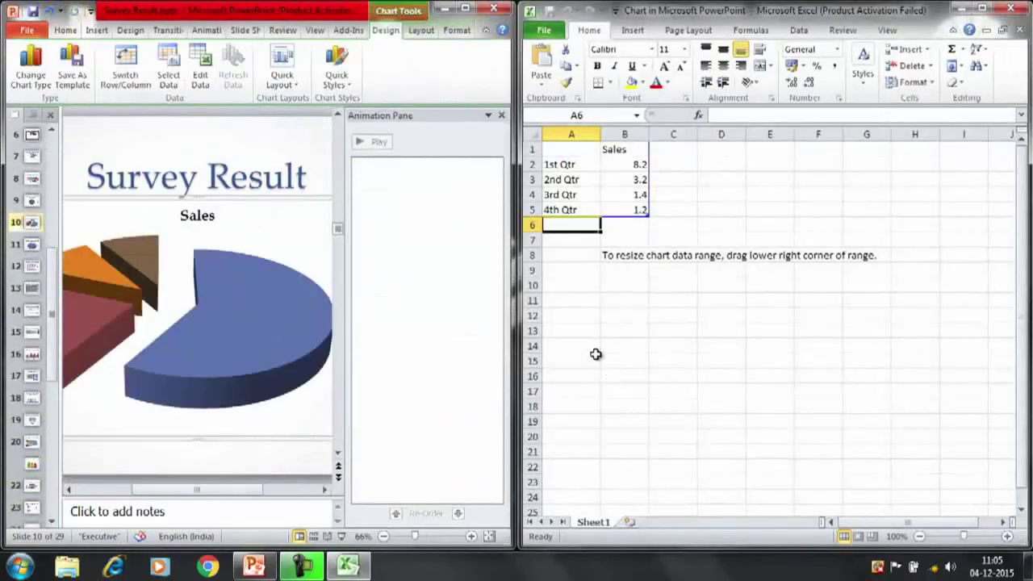
Step: Close the animation pane and change the chart data heading in cell B1 to "Survey Results"
{"action": "left_click", "coordinate": [501, 116]}
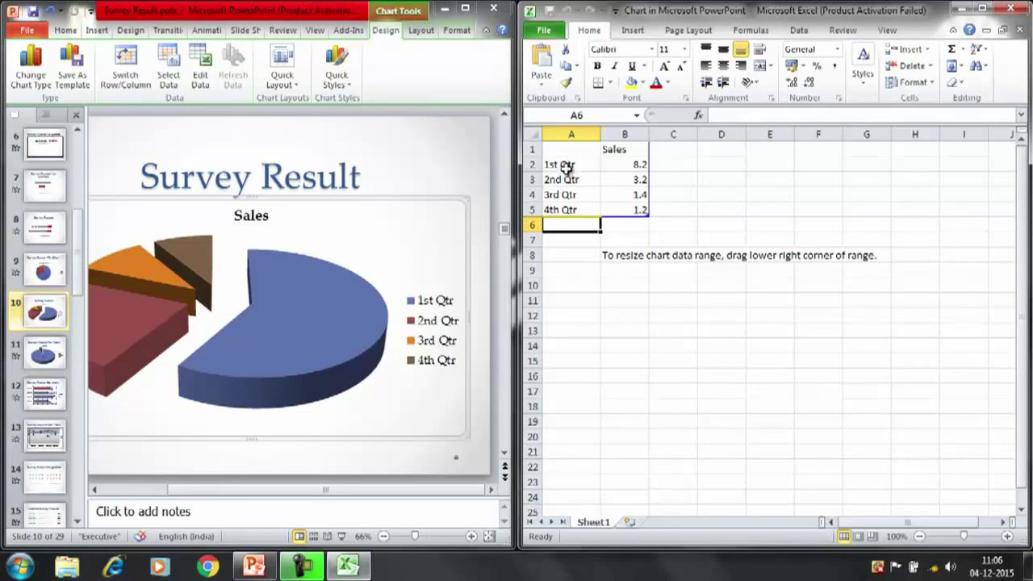
{"action": "left_click", "coordinate": [558, 163]}
{"action": "left_click", "coordinate": [629, 153]}
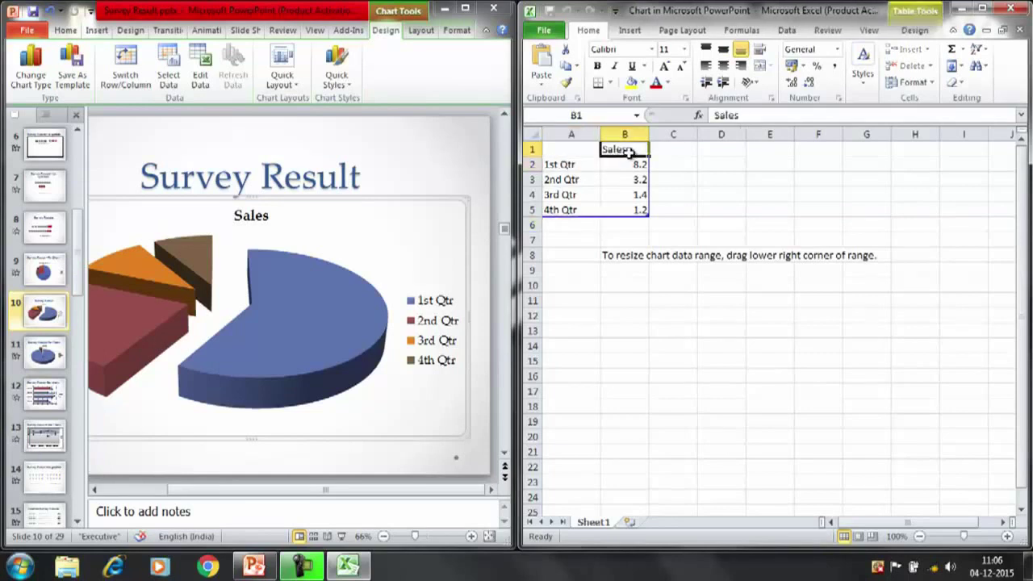
{"action": "type", "text": "Sur"}
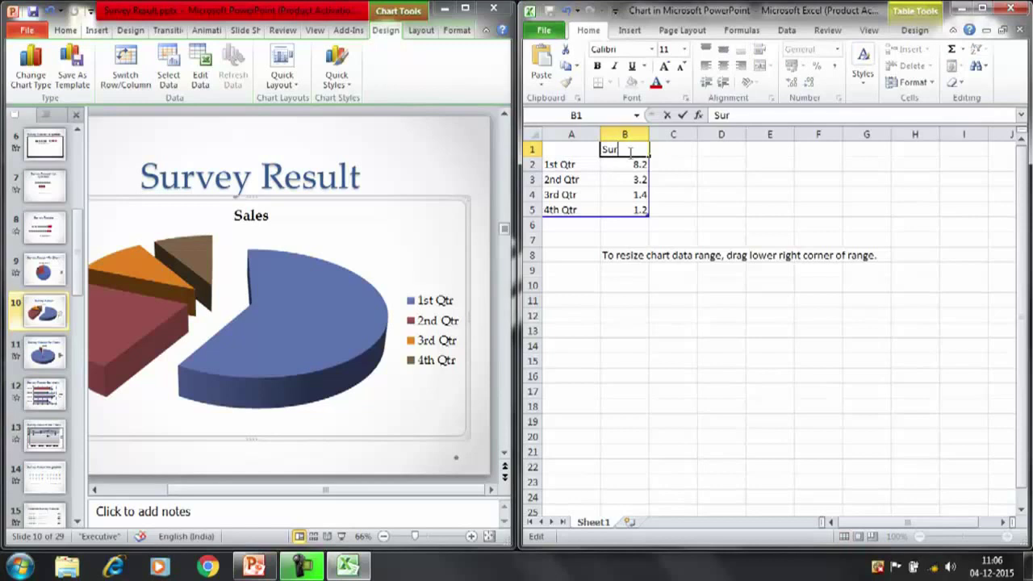
{"action": "type", "text": "vey Results"}
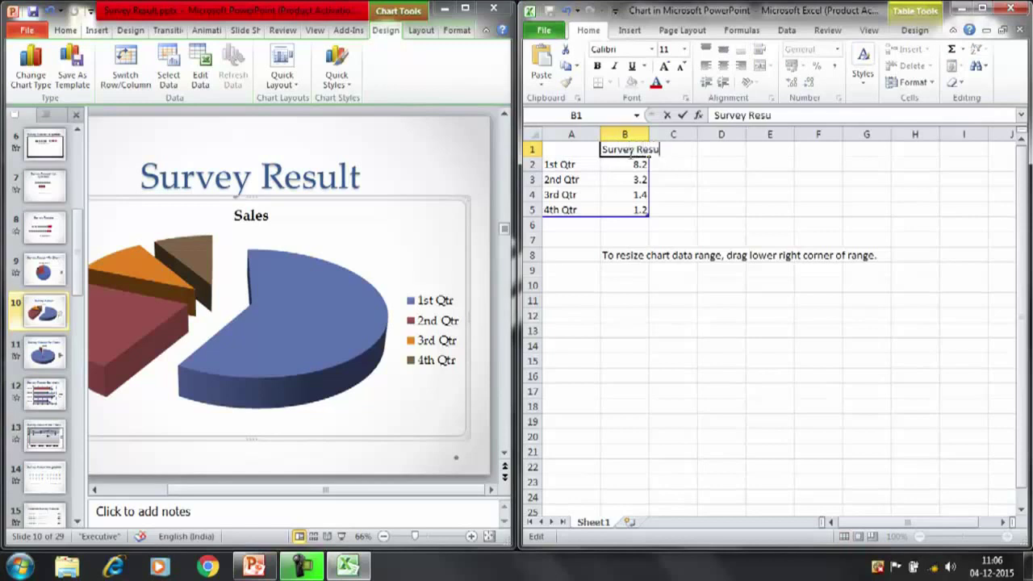
Step: Rename the first two chart categories in A2 and A3 as "Yes Result" and "No Result"
{"action": "left_click", "coordinate": [565, 163]}
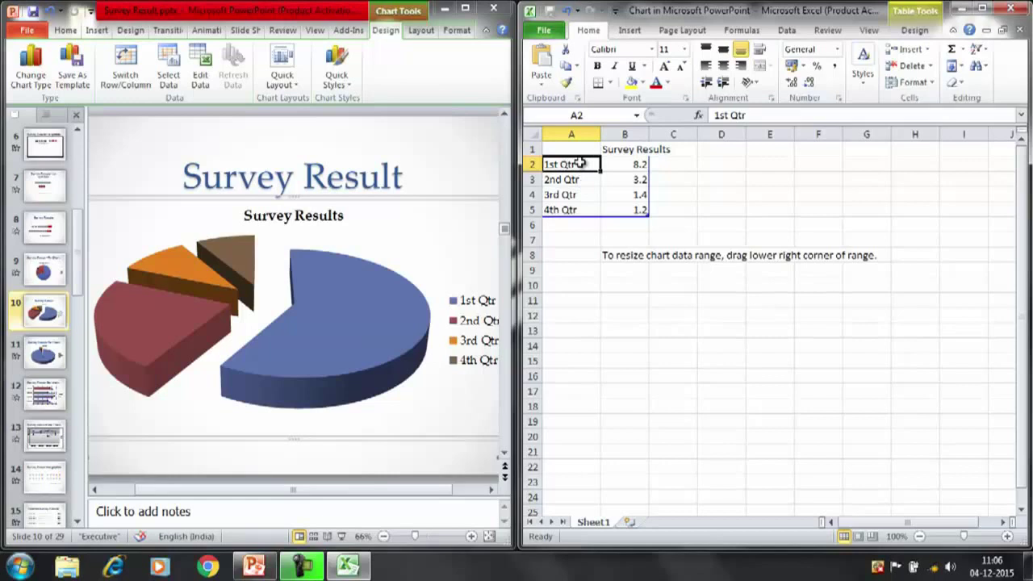
{"action": "type", "text": "Yes Re"}
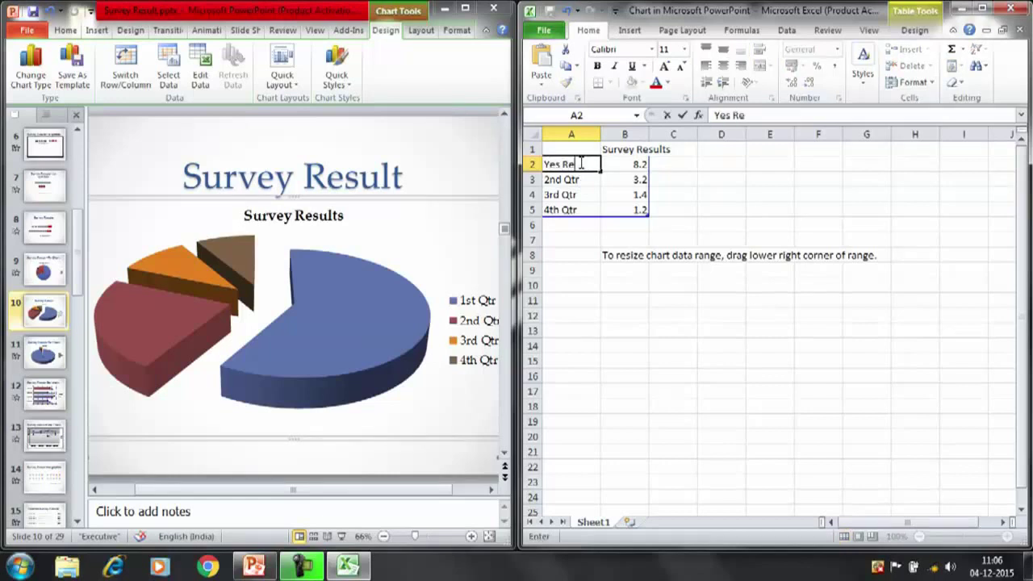
{"action": "type", "text": "sults"}
{"action": "key", "text": "BackSpace"}
{"action": "left_click", "coordinate": [573, 180]}
{"action": "type", "text": "NO"}
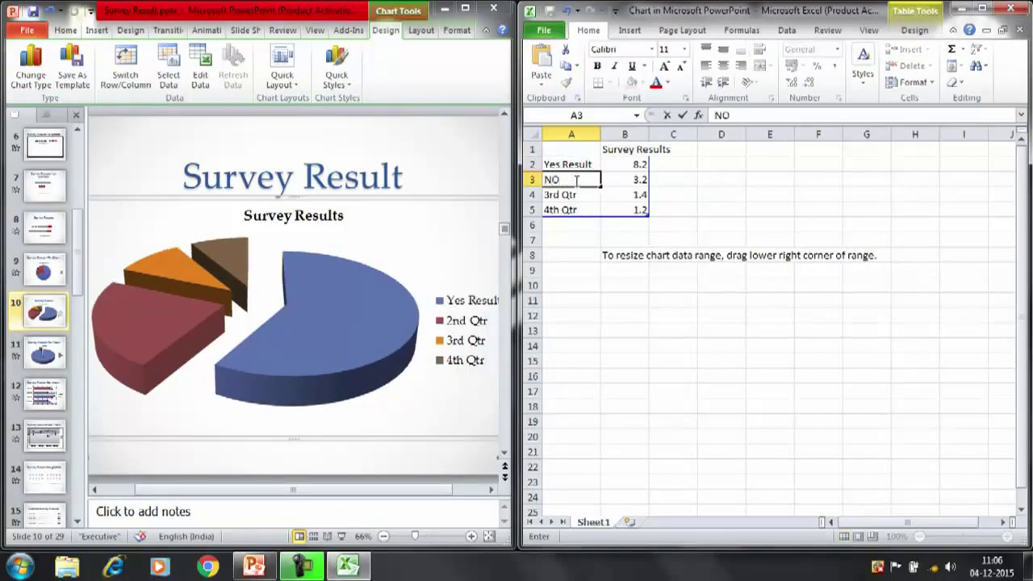
{"action": "key", "text": "BackSpace"}
{"action": "type", "text": "o Result"}
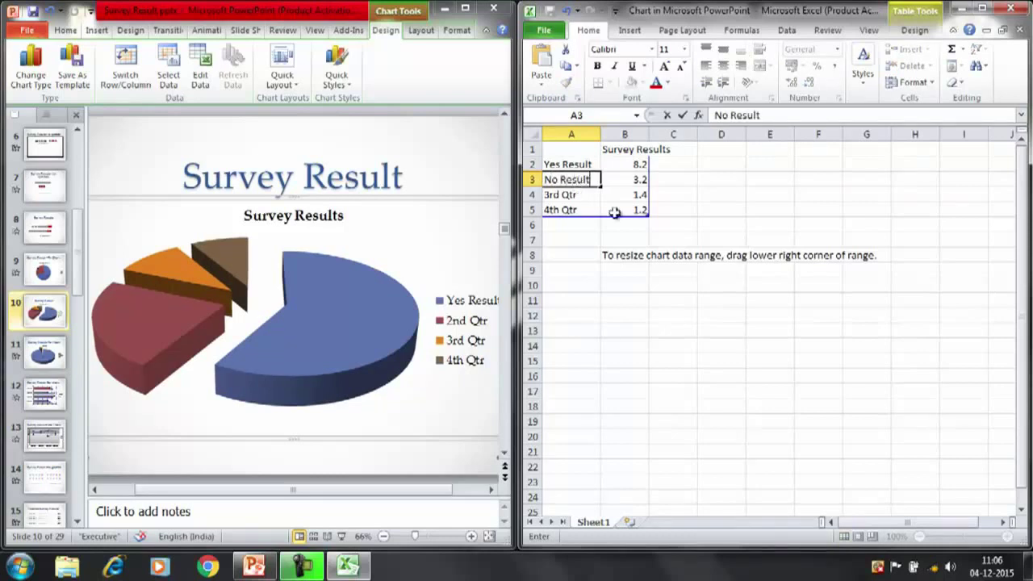
{"action": "left_click", "coordinate": [622, 196]}
Step: Set the Yes Result value to 95 and the No Result value to 5
{"action": "left_click", "coordinate": [639, 163]}
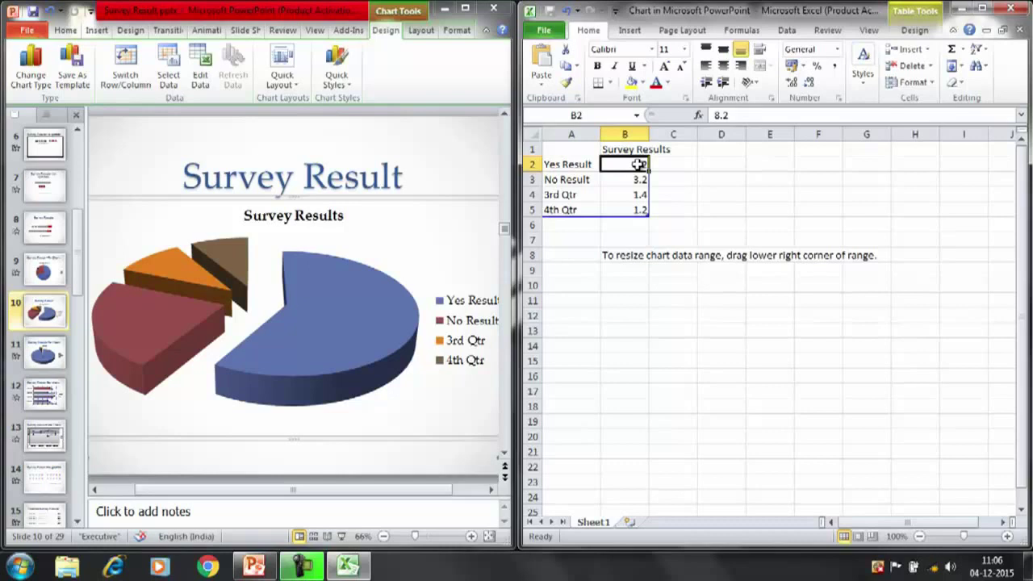
{"action": "type", "text": "95"}
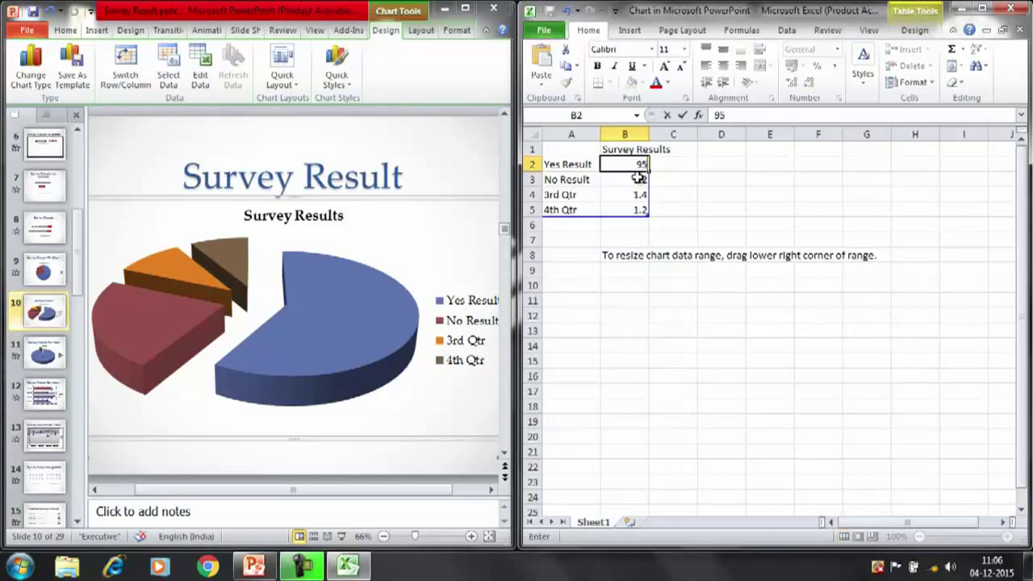
{"action": "left_click", "coordinate": [638, 179]}
{"action": "type", "text": "5"}
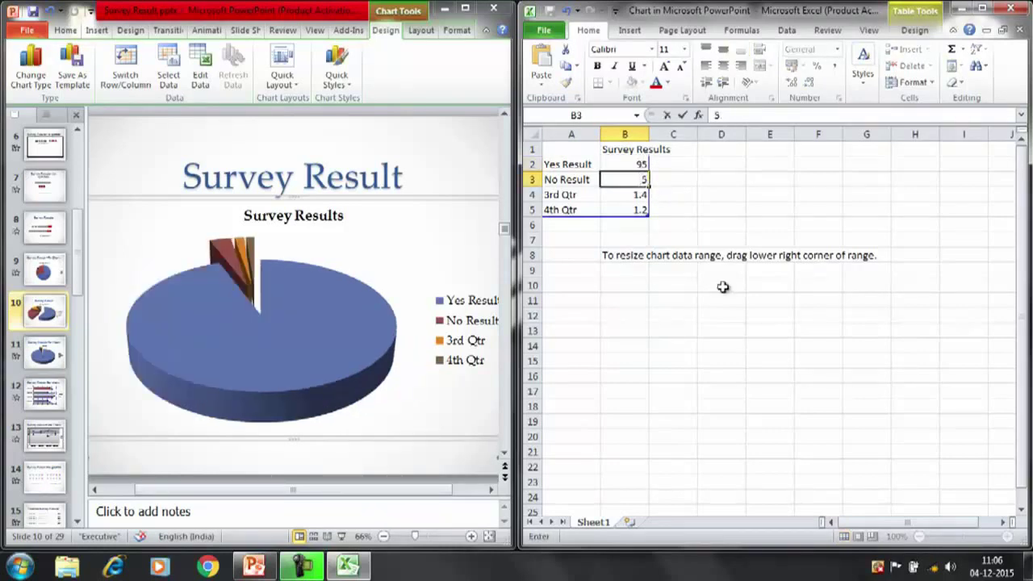
{"action": "left_click", "coordinate": [723, 226]}
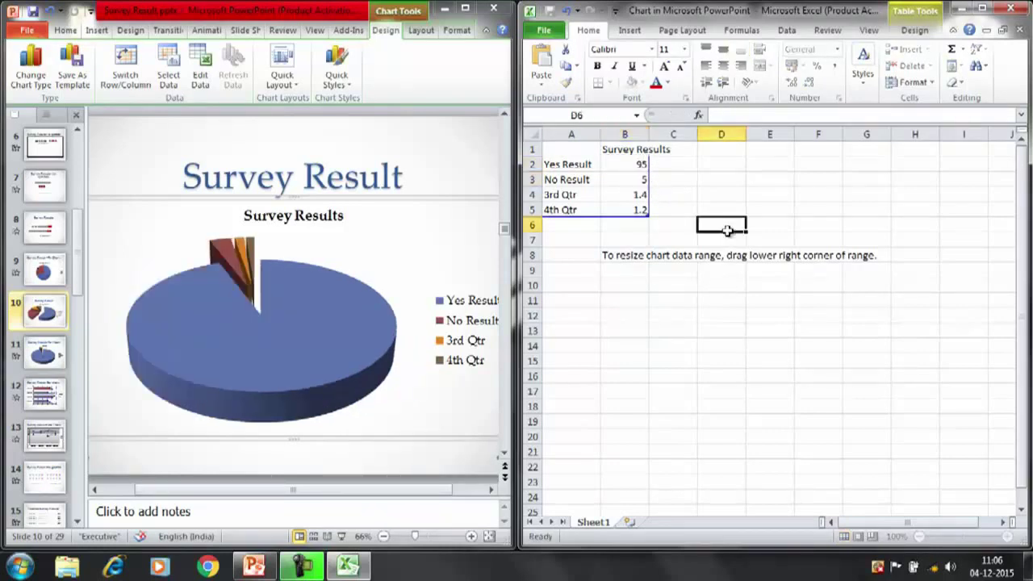
Step: Shrink the chart data range to A1:B3 so it covers only the Yes Result and No Result rows
{"action": "right_click", "coordinate": [648, 220]}
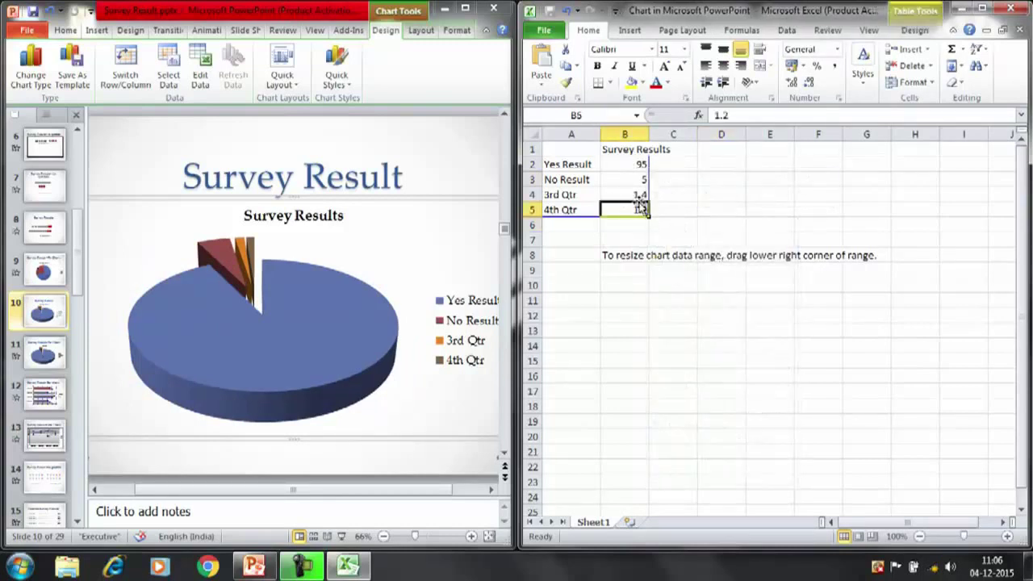
{"action": "left_click", "coordinate": [686, 194]}
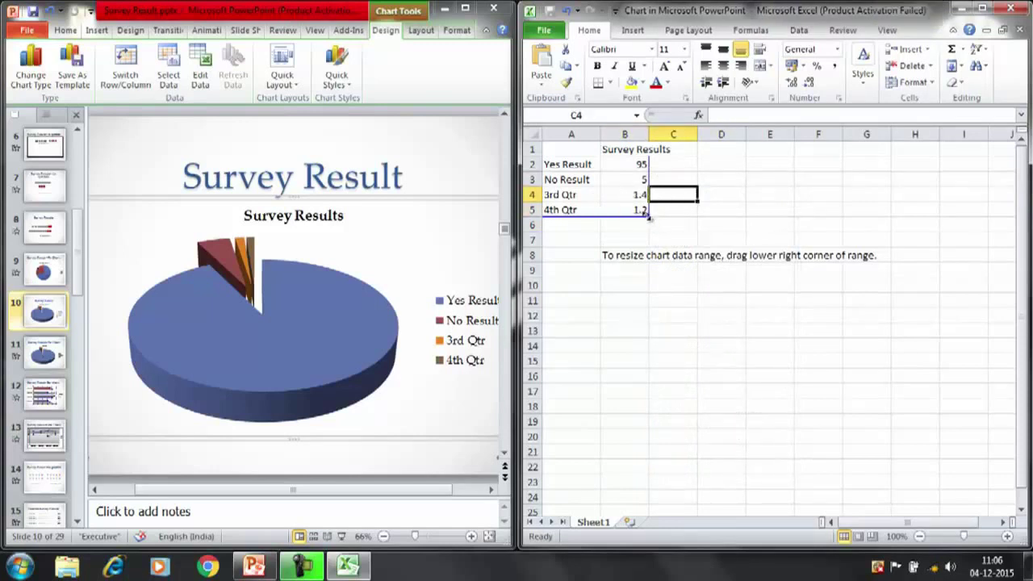
{"action": "left_click_drag", "start_coordinate": [649, 217], "coordinate": [649, 184]}
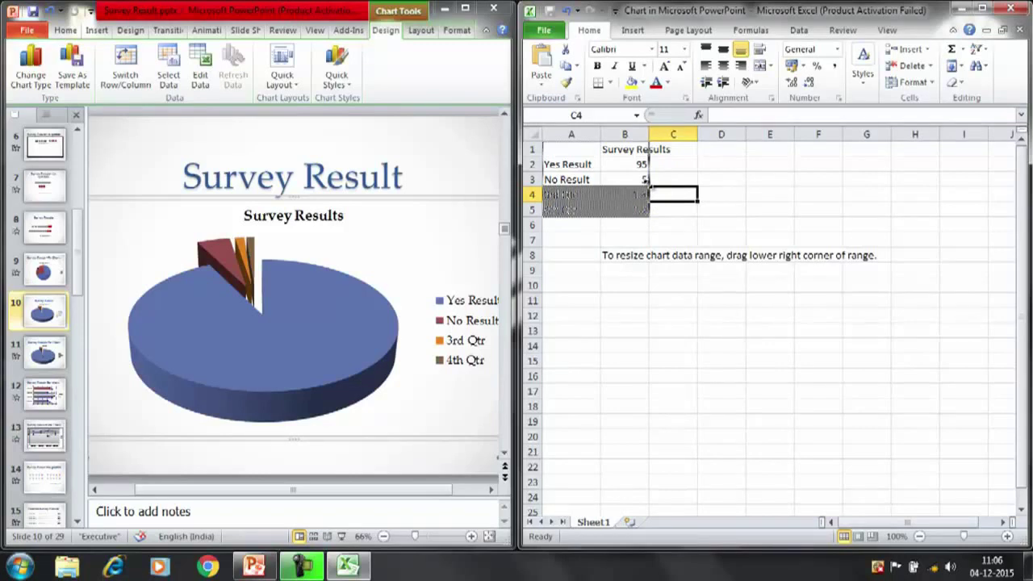
{"action": "left_click_drag", "start_coordinate": [650, 185], "coordinate": [650, 185]}
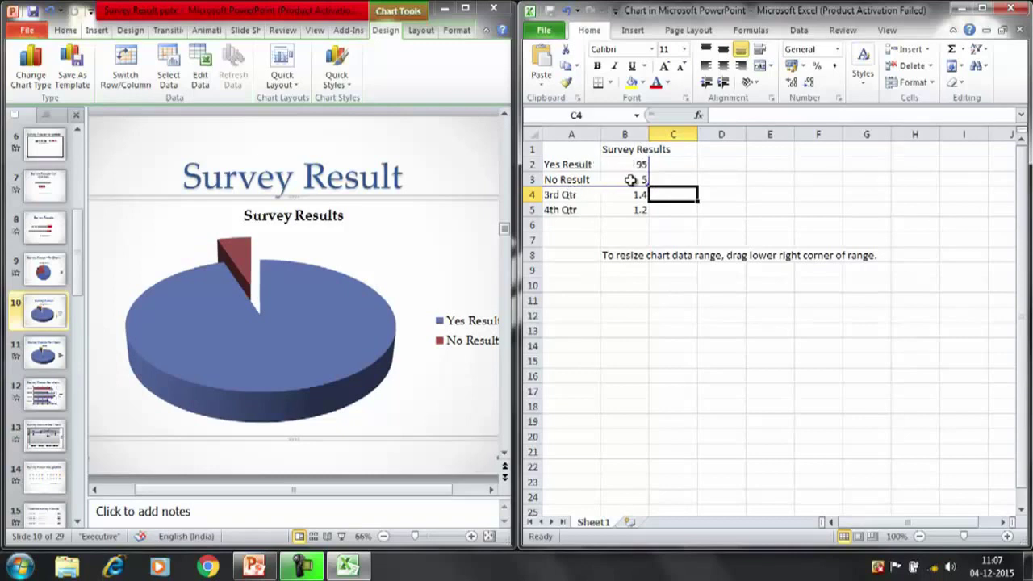
Step: Clear the leftover quarter rows in A4:B5 and close the chart data workbook
{"action": "left_click", "coordinate": [567, 195]}
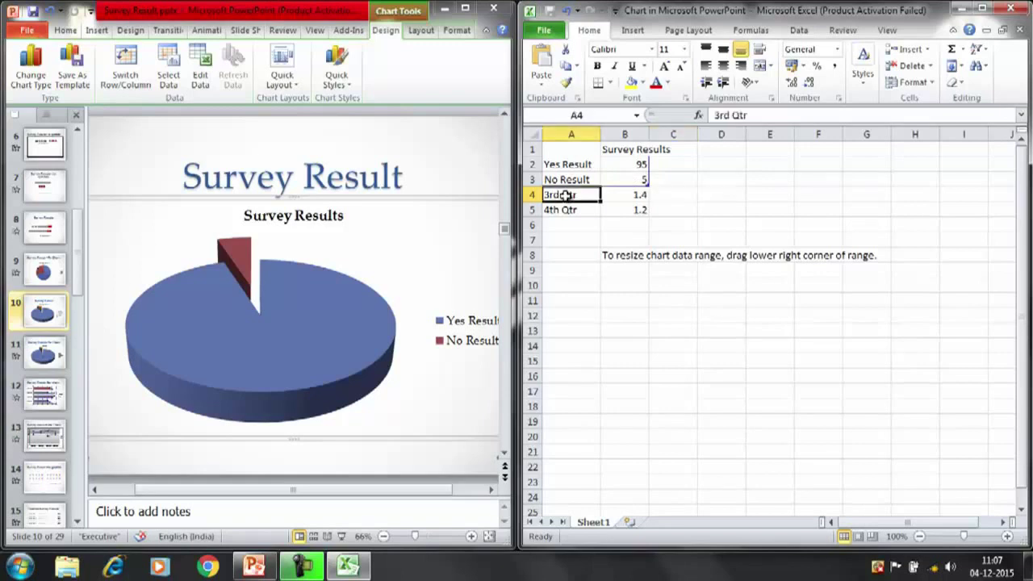
{"action": "key", "text": "shift+Down"}
{"action": "key", "text": "shift+Right"}
{"action": "key", "text": "Delete"}
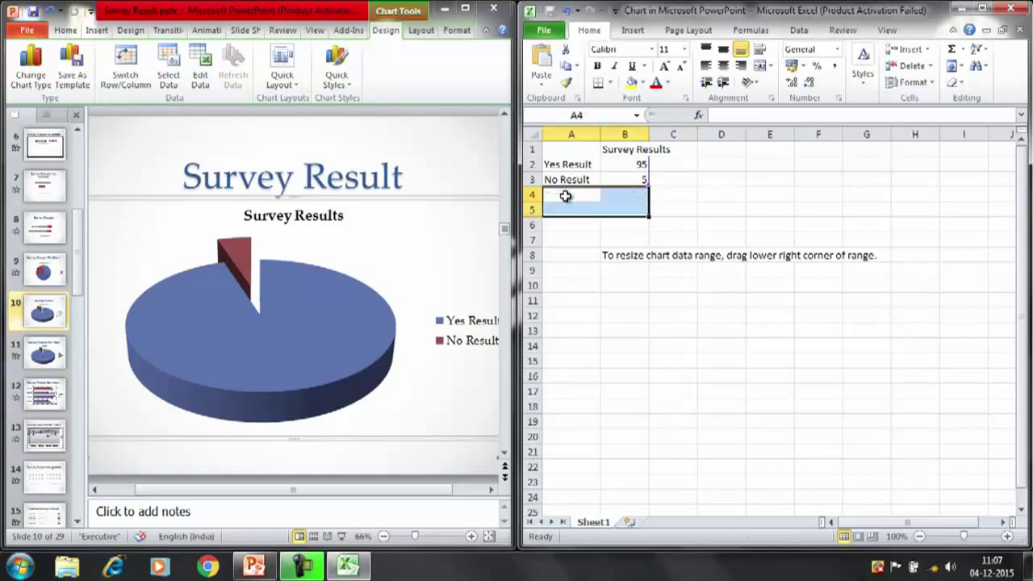
{"action": "left_click", "coordinate": [663, 196]}
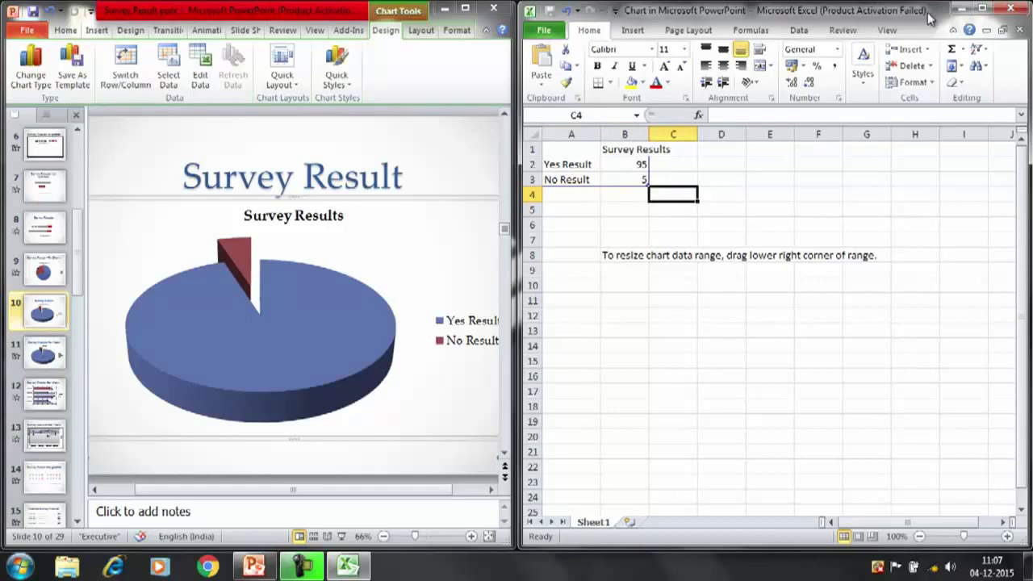
{"action": "left_click", "coordinate": [1012, 8]}
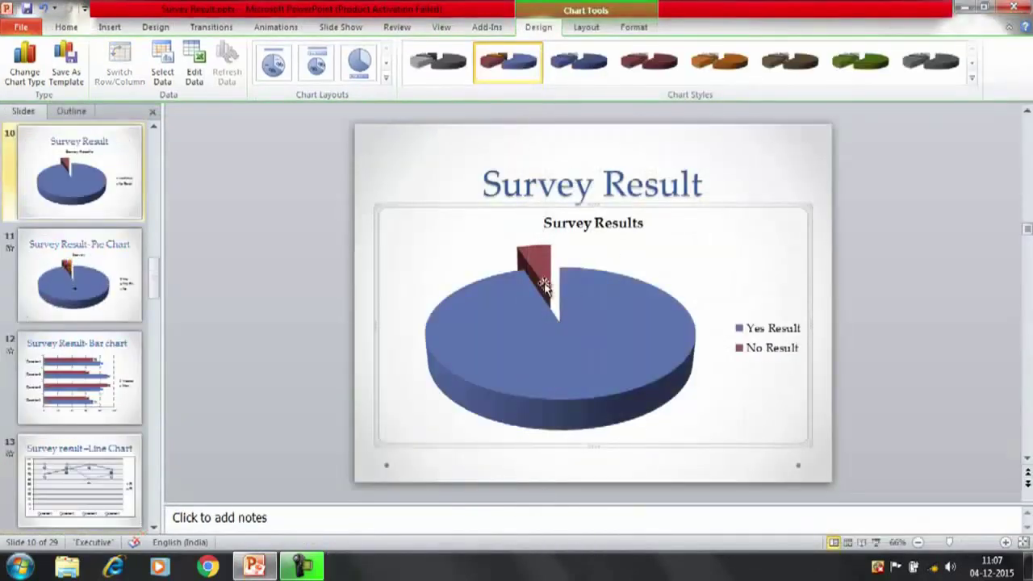
Step: Try several chart styles on the Survey Results pie chart and apply the dark red one
{"action": "mouse_move", "coordinate": [545, 325]}
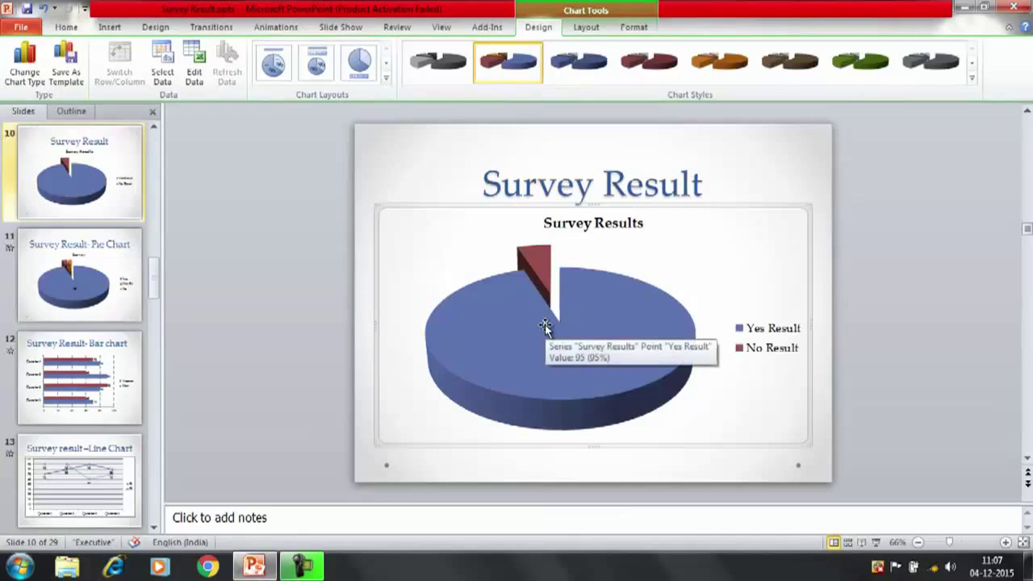
{"action": "left_click", "coordinate": [720, 66]}
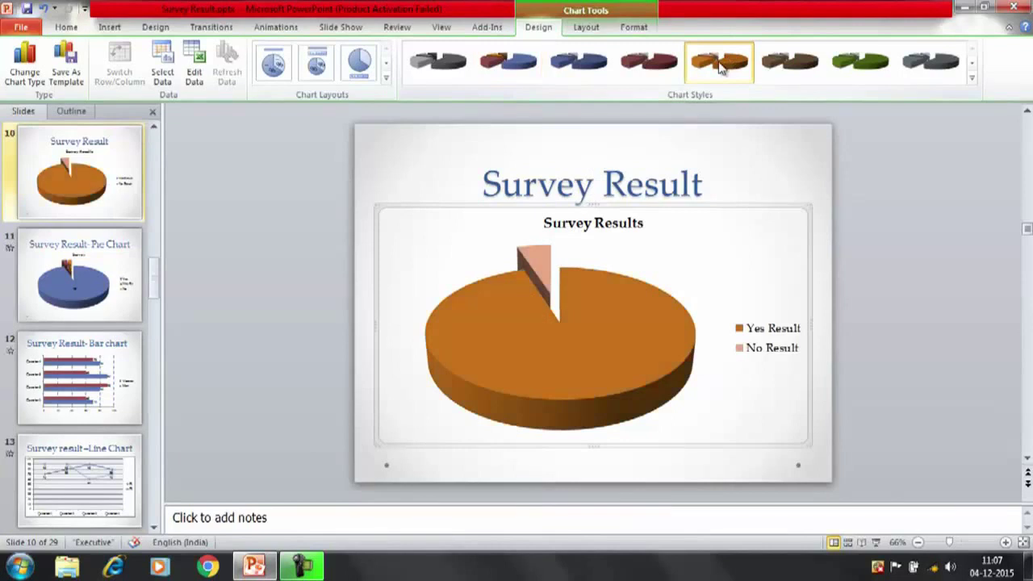
{"action": "left_click", "coordinate": [810, 69]}
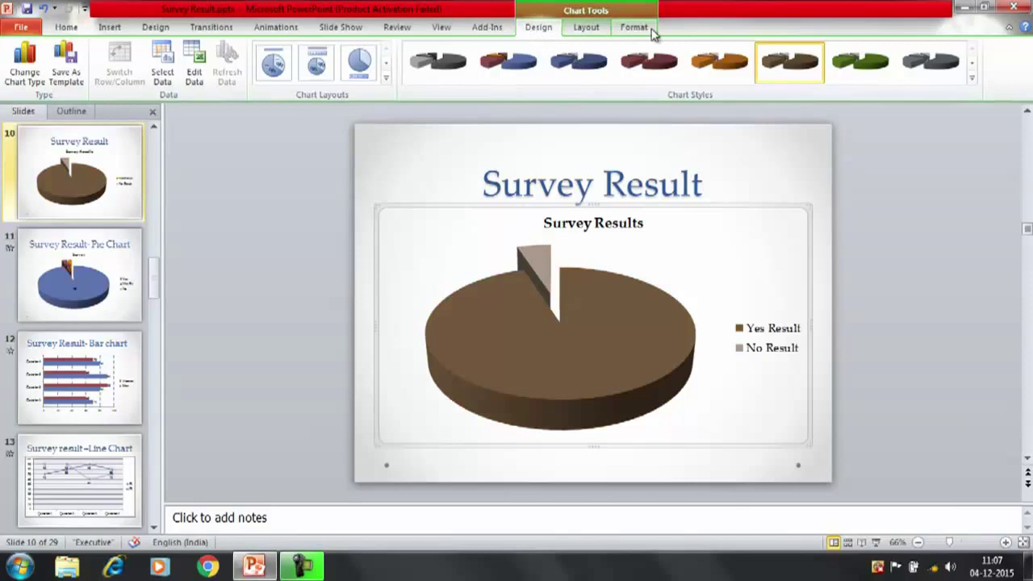
{"action": "left_click", "coordinate": [444, 70]}
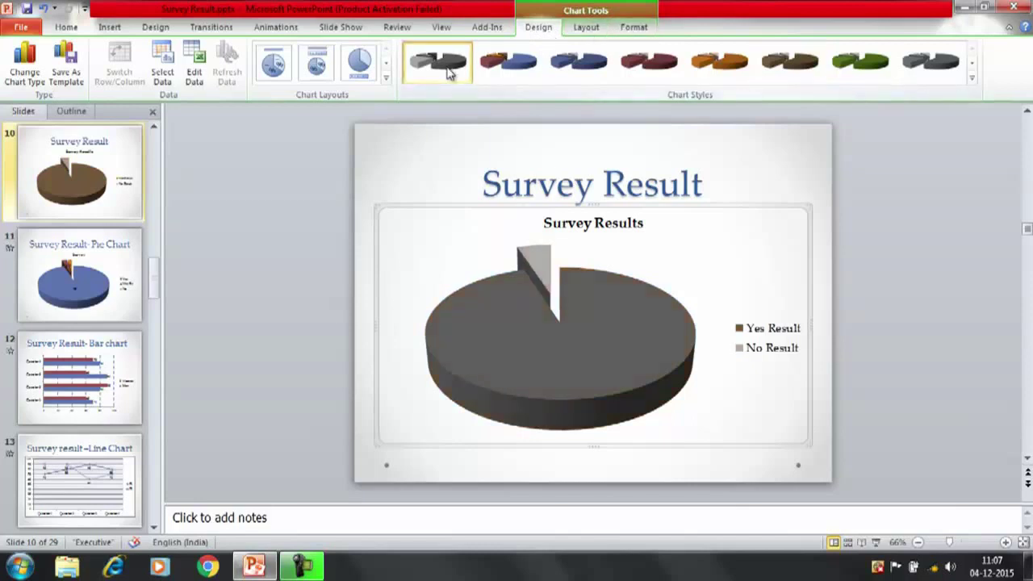
{"action": "left_click", "coordinate": [573, 73]}
{"action": "left_click", "coordinate": [645, 64]}
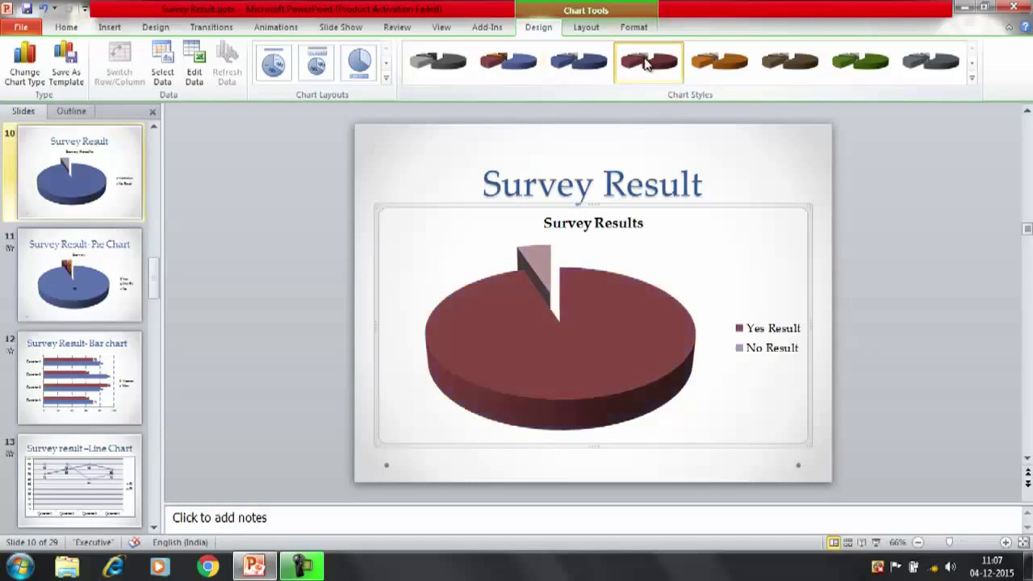
{"action": "left_click", "coordinate": [743, 69]}
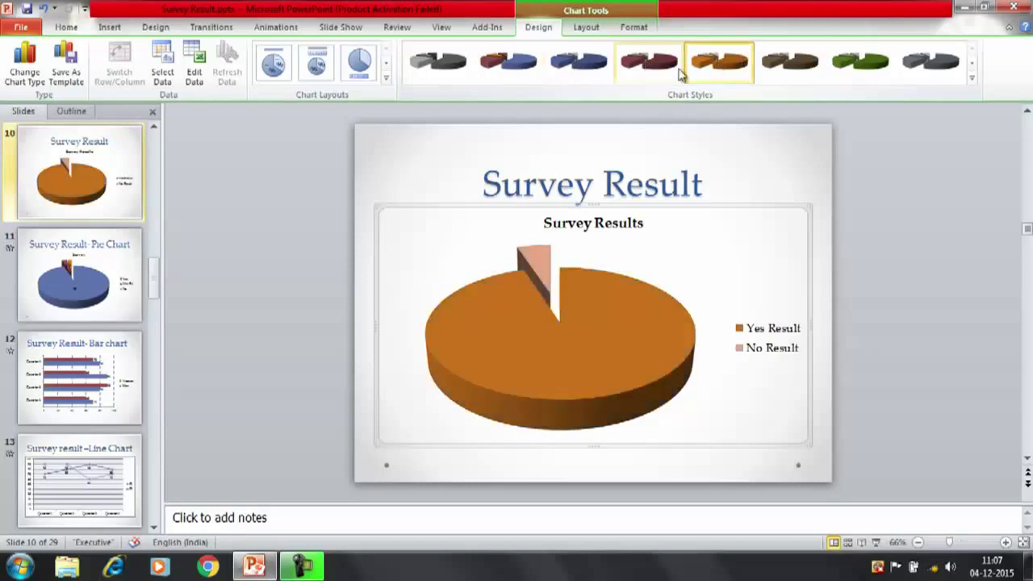
{"action": "left_click", "coordinate": [657, 69]}
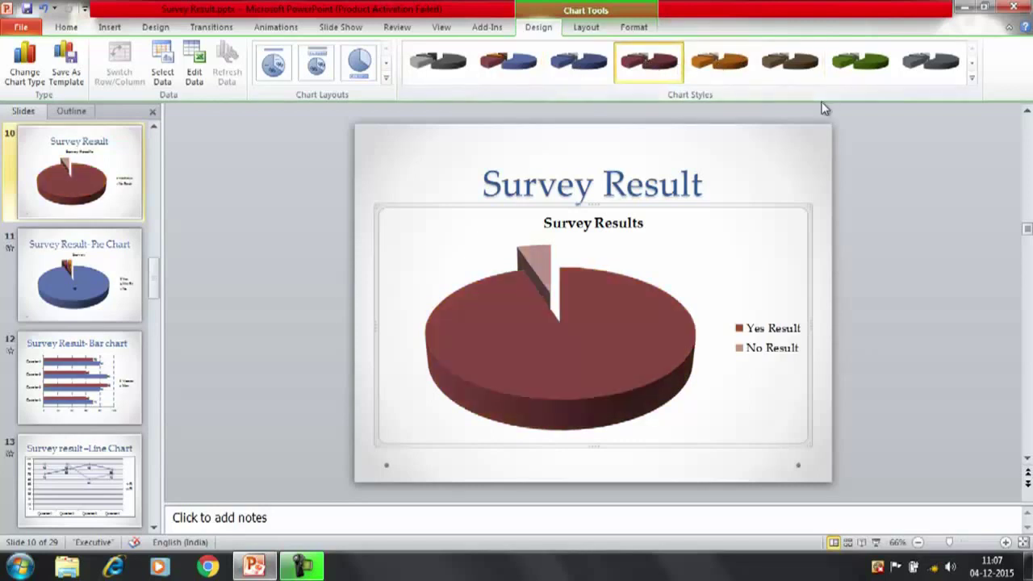
Step: Add data labels to the pie chart with the Best Fit position
{"action": "left_click", "coordinate": [588, 29]}
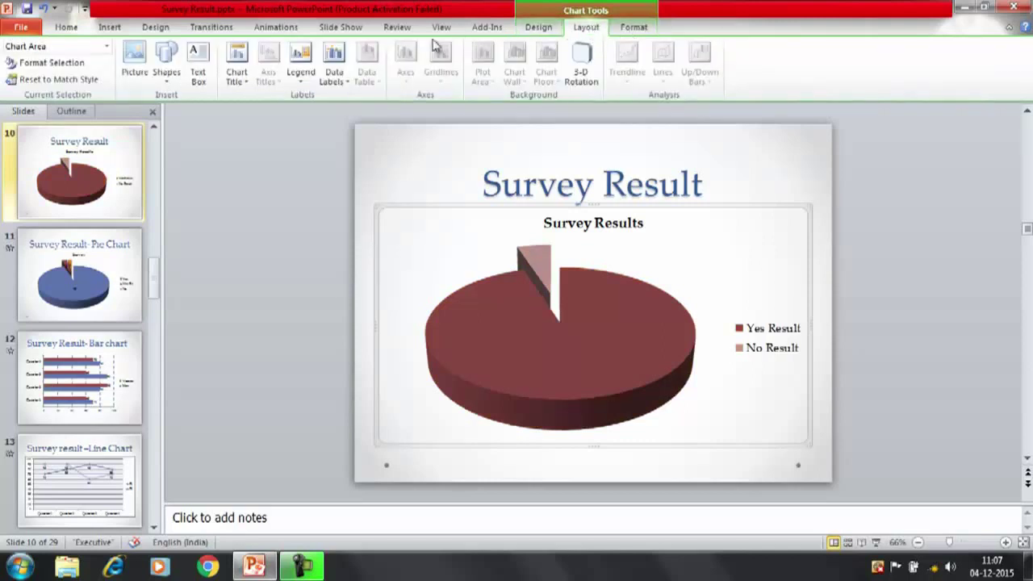
{"action": "left_click", "coordinate": [250, 84]}
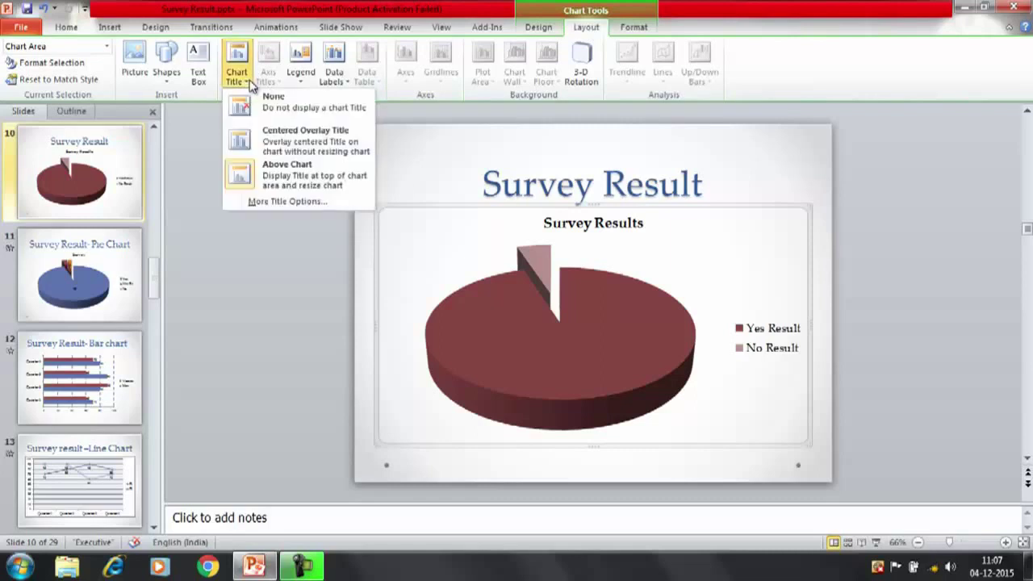
{"action": "left_click", "coordinate": [300, 84]}
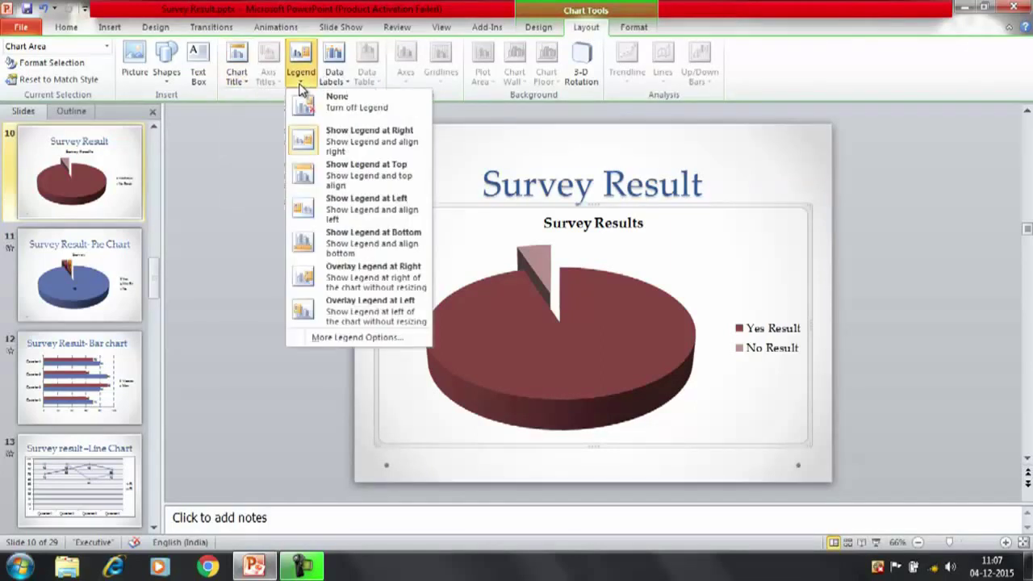
{"action": "left_click", "coordinate": [349, 83]}
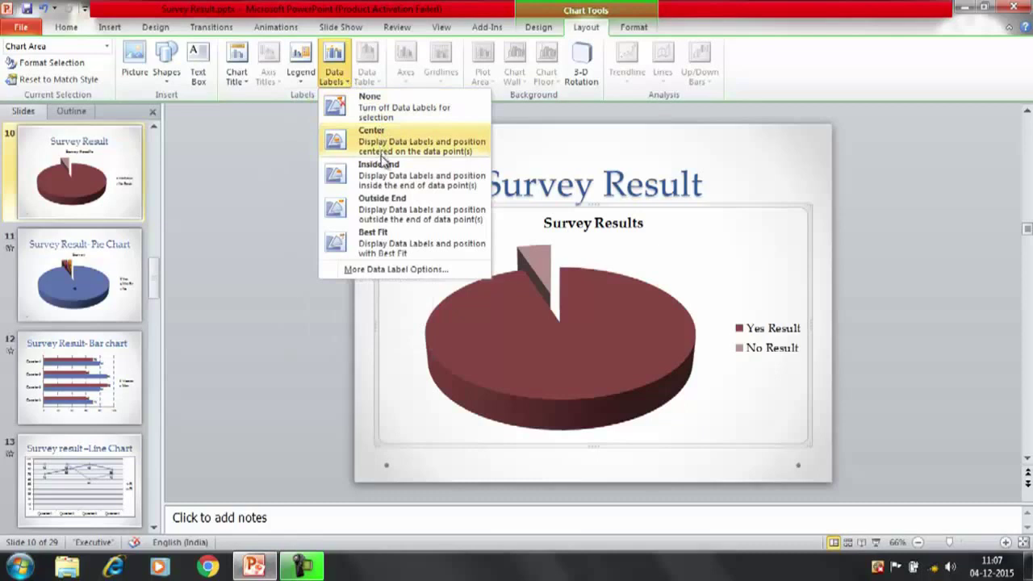
{"action": "left_click", "coordinate": [373, 236]}
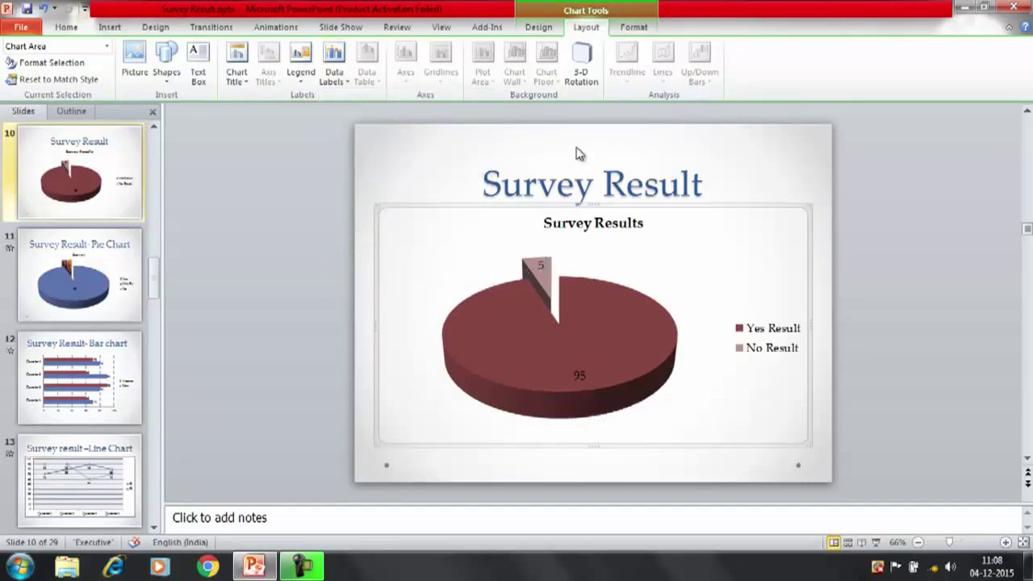
Step: Try the Outside End position for the pie chart's data labels, and return them to Best Fit
{"action": "left_click", "coordinate": [350, 82]}
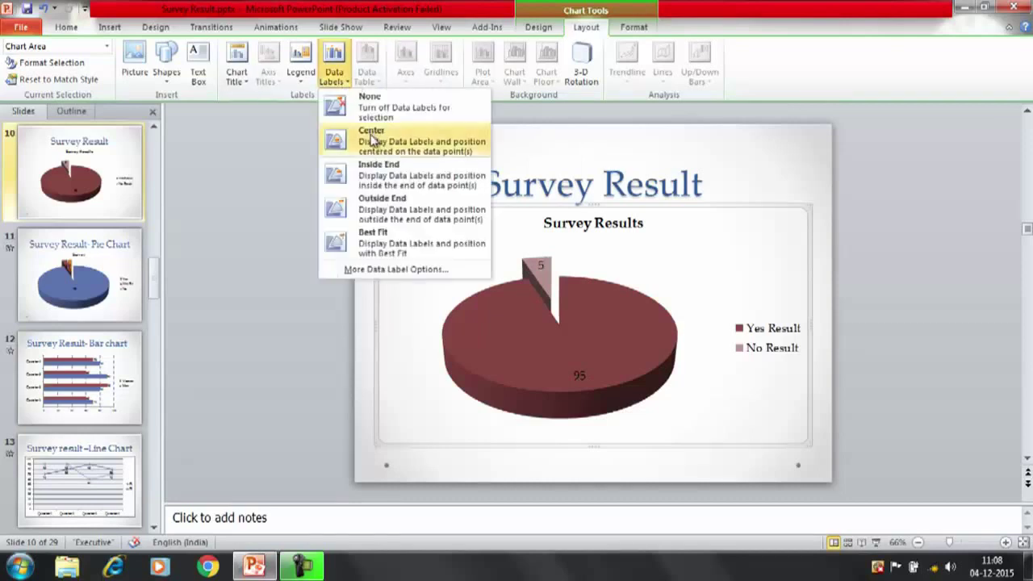
{"action": "left_click", "coordinate": [388, 222]}
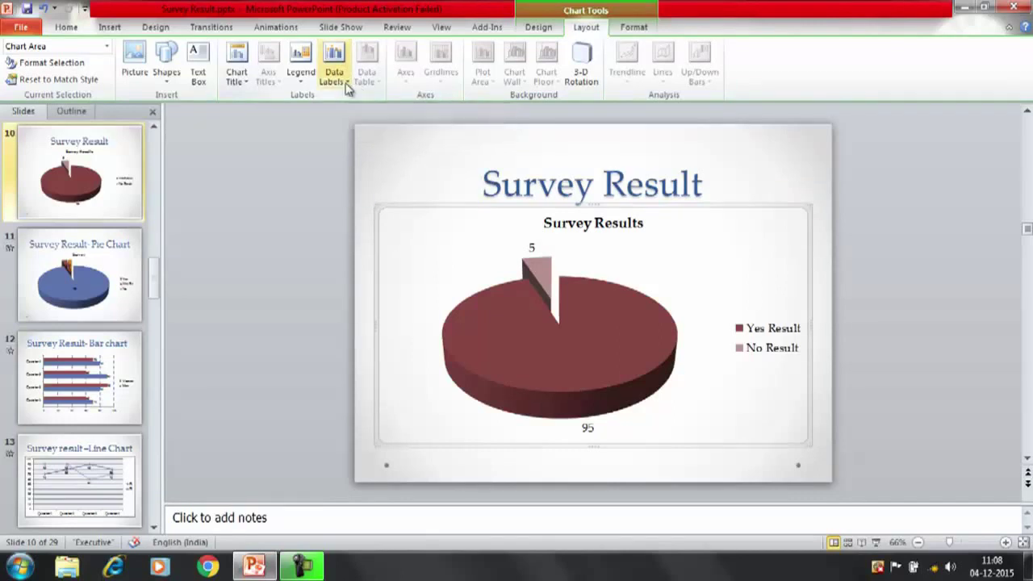
{"action": "left_click", "coordinate": [346, 79]}
{"action": "left_click", "coordinate": [389, 246]}
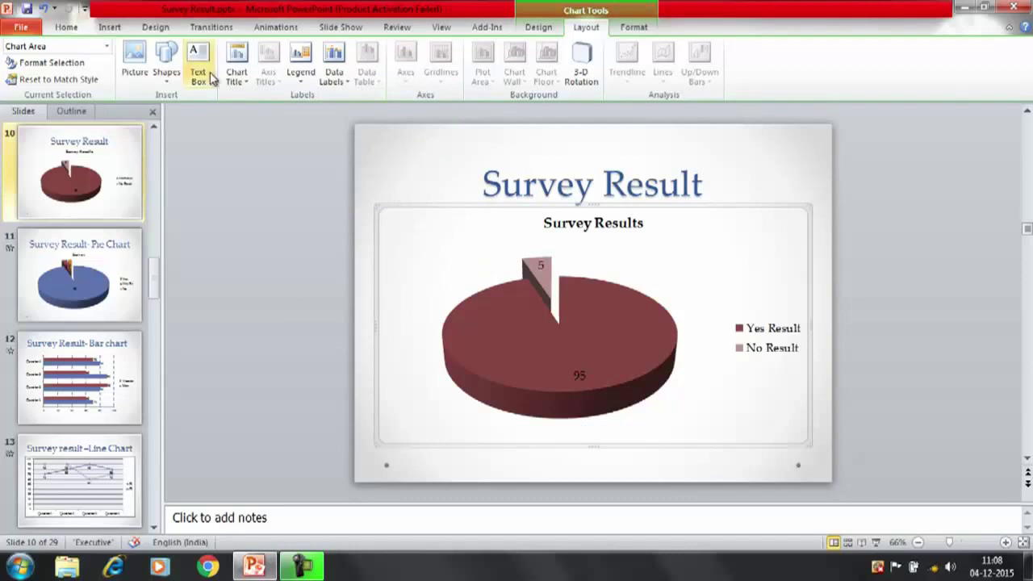
Step: Set the chart title to Above Chart and show the legend at the left of the pie
{"action": "left_click", "coordinate": [246, 84]}
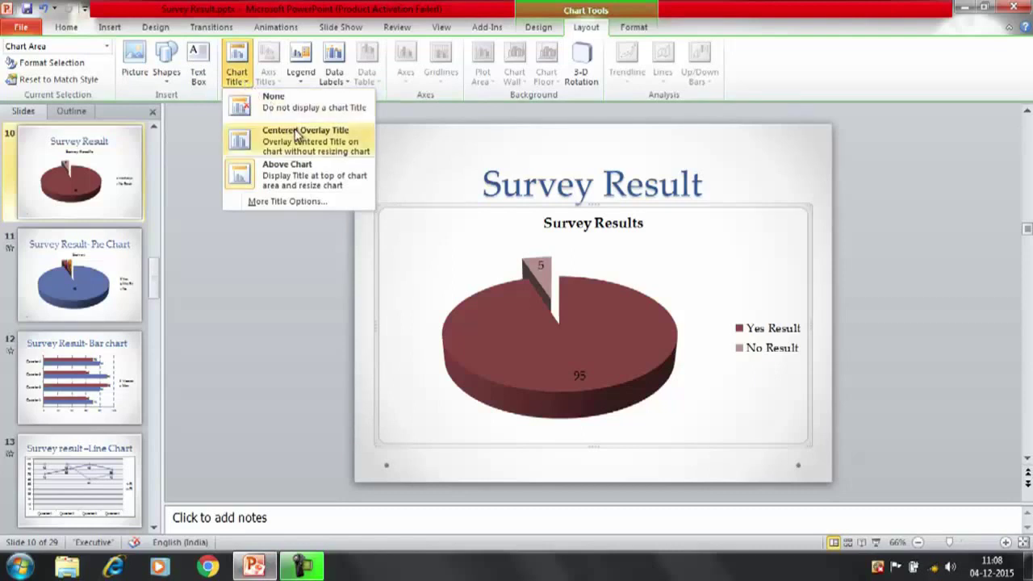
{"action": "left_click", "coordinate": [299, 186]}
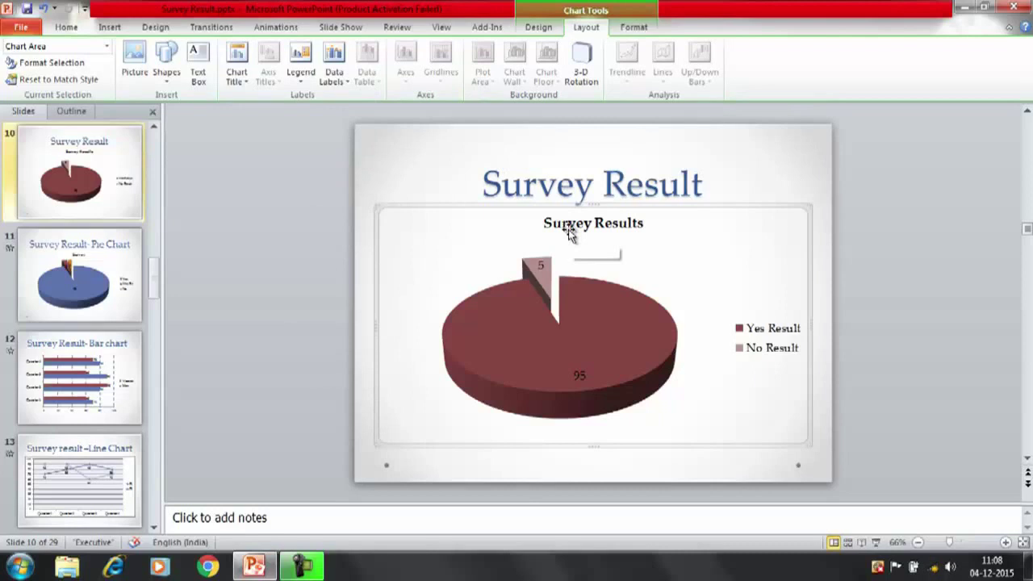
{"action": "left_click", "coordinate": [302, 81]}
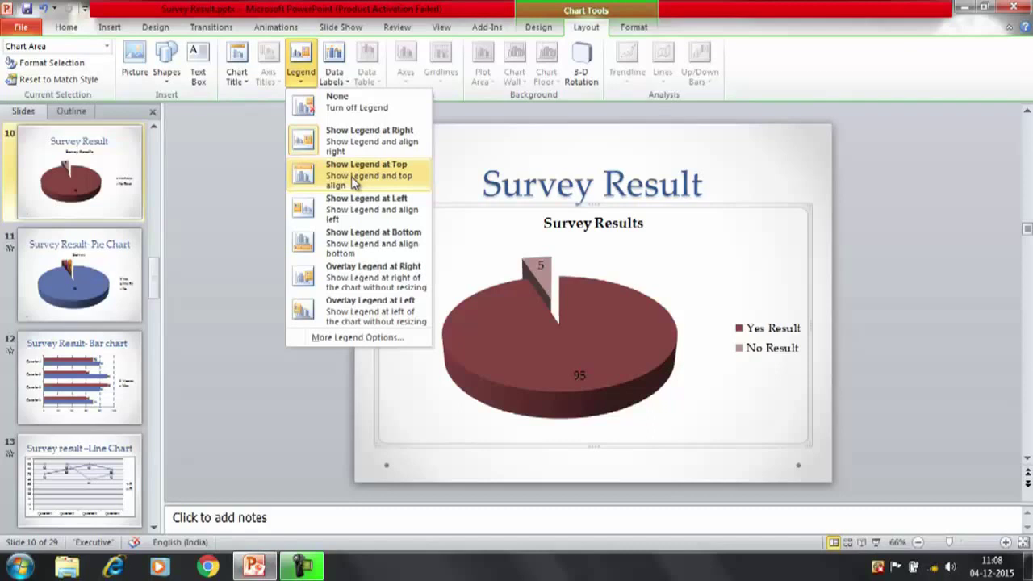
{"action": "left_click", "coordinate": [363, 209]}
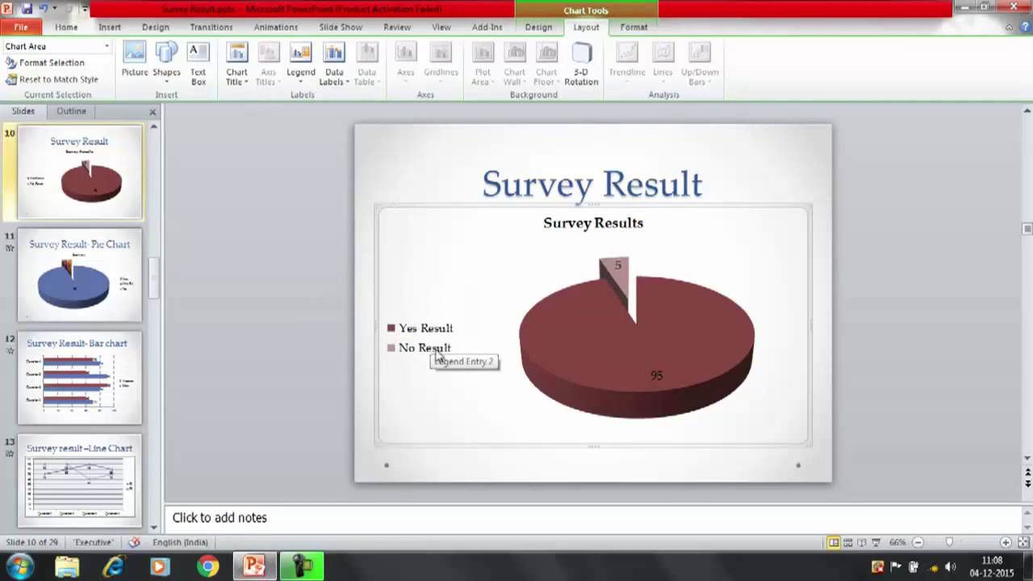
Step: Review the pie chart's 3-D rotation settings and its shape formatting options
{"action": "left_click", "coordinate": [597, 86]}
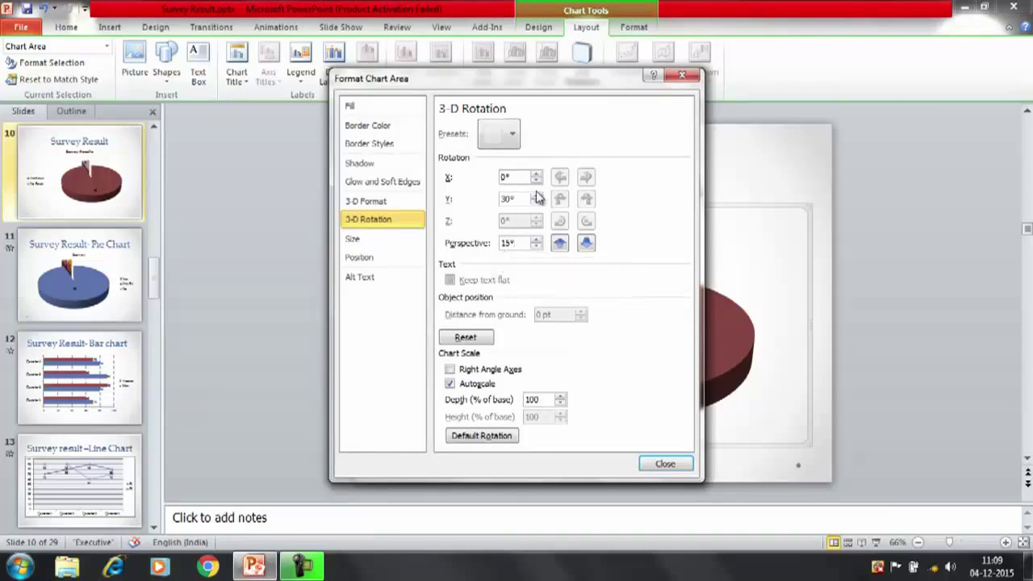
{"action": "left_click", "coordinate": [682, 77]}
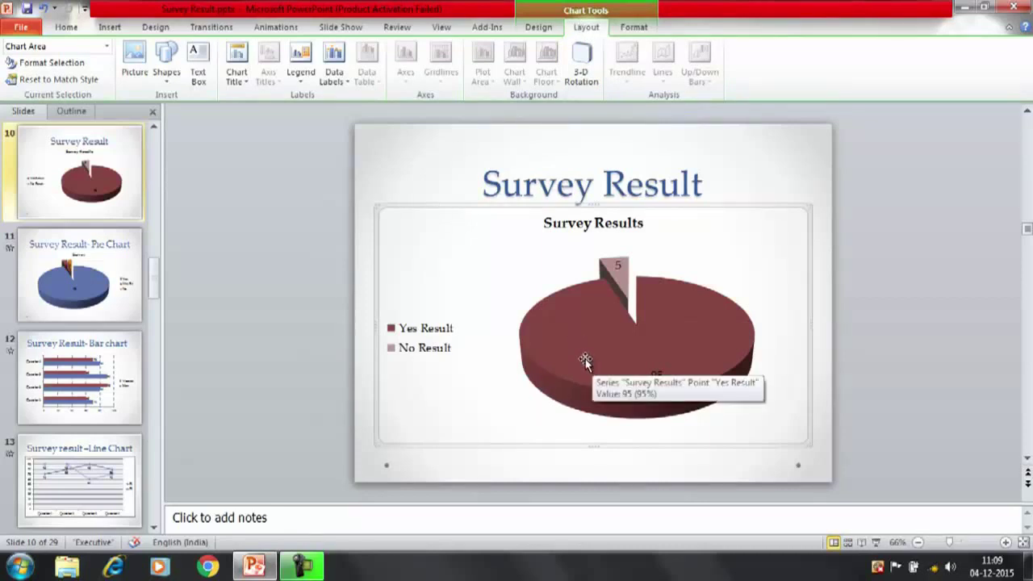
{"action": "left_click", "coordinate": [634, 28]}
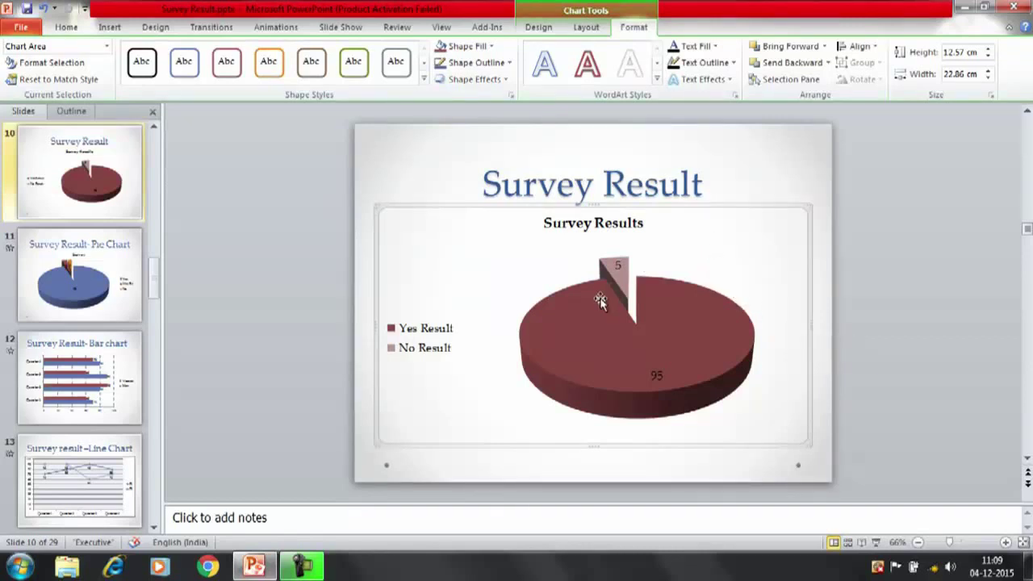
{"action": "mouse_move", "coordinate": [600, 301]}
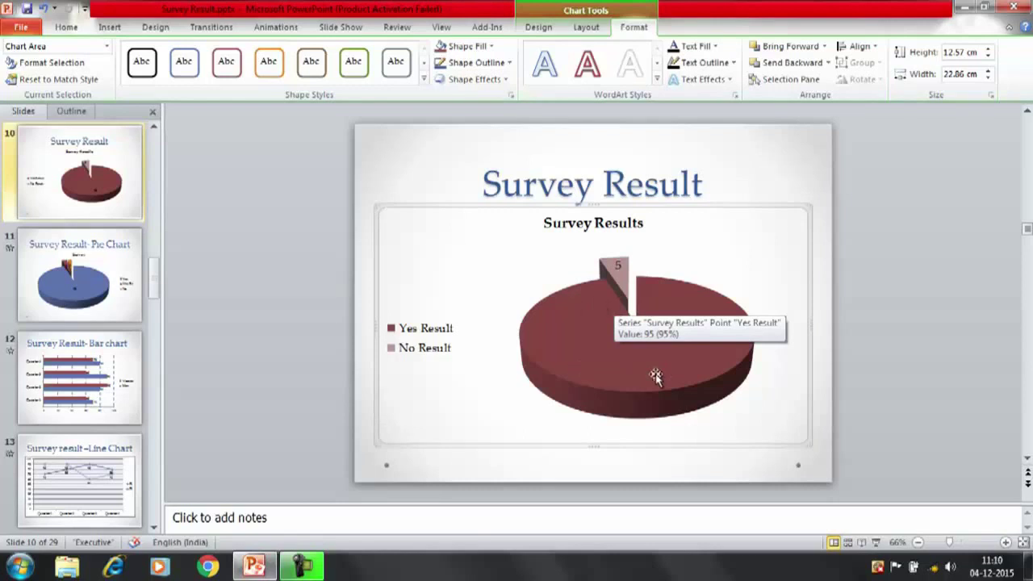
{"action": "mouse_move", "coordinate": [648, 357]}
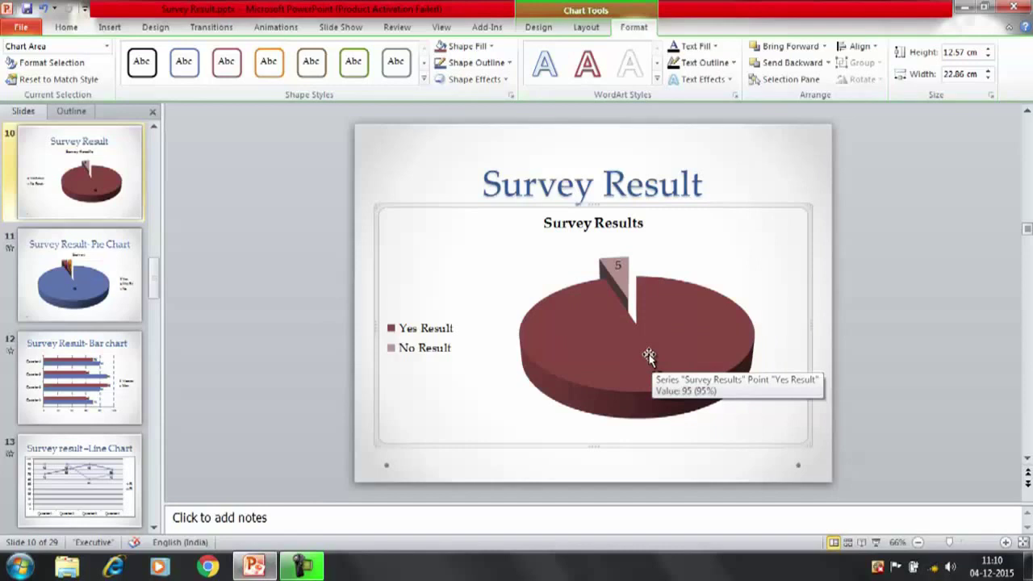
{"action": "left_click", "coordinate": [597, 352]}
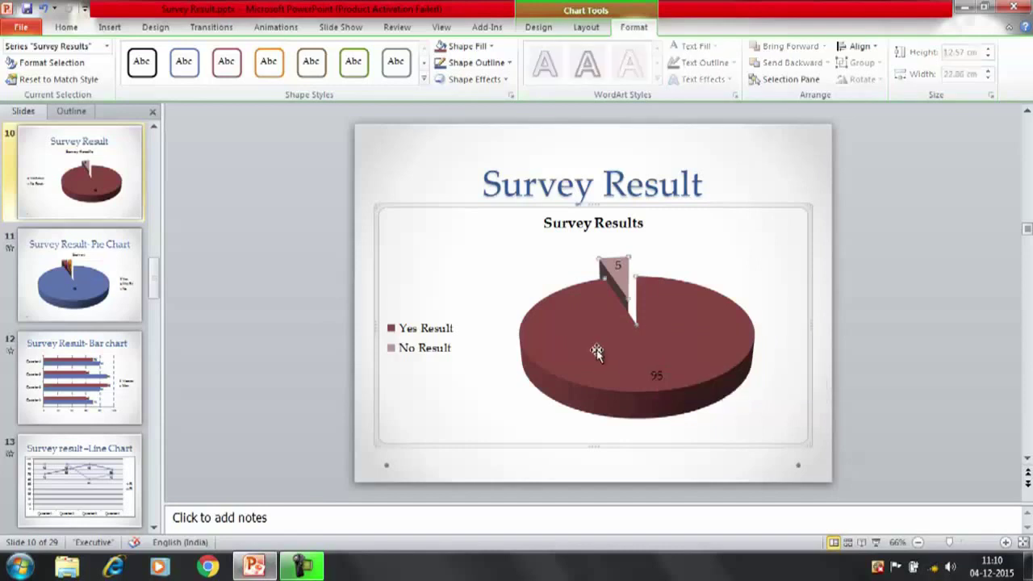
{"action": "left_click", "coordinate": [472, 301]}
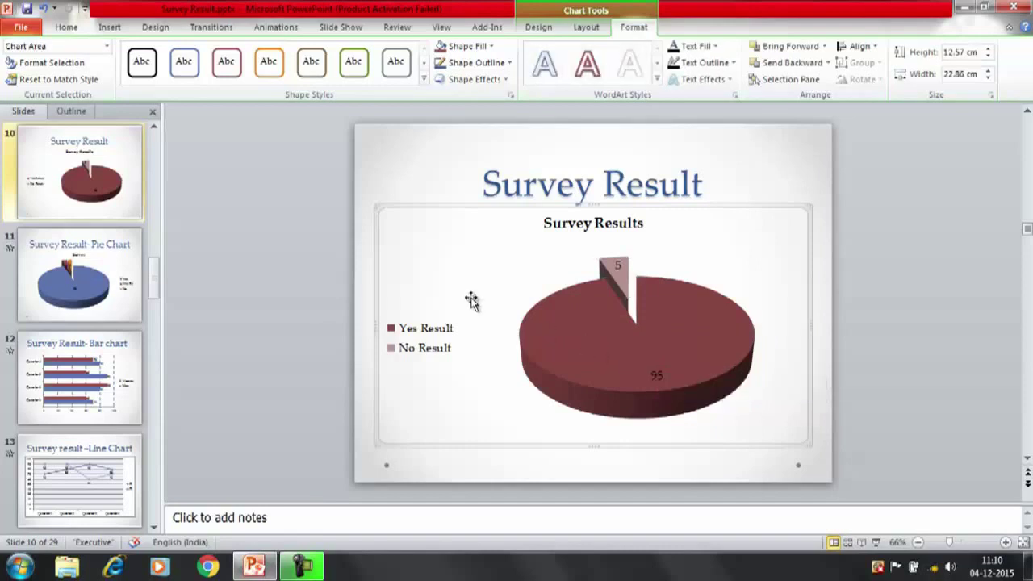
Step: Open the pie chart's data for editing and rename the Yes Result category in A2 as "Q1"
{"action": "right_click", "coordinate": [566, 349]}
{"action": "left_click", "coordinate": [643, 411]}
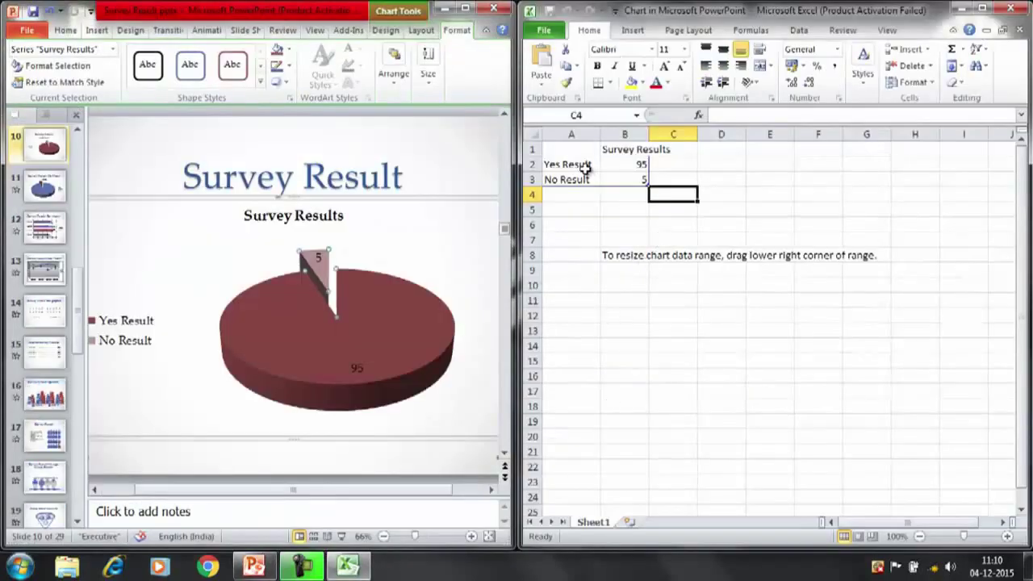
{"action": "left_click", "coordinate": [585, 167]}
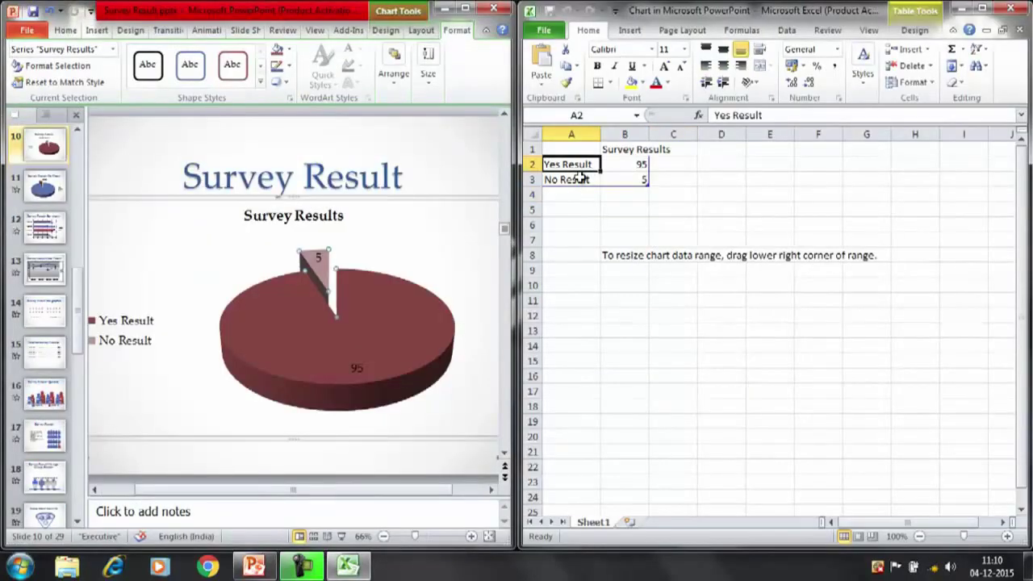
{"action": "type", "text": "q1"}
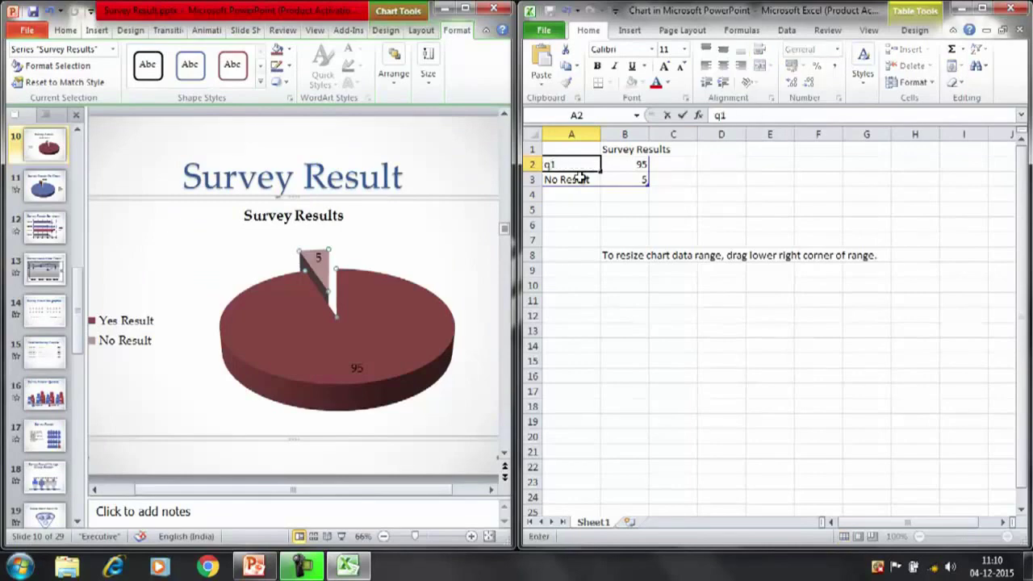
{"action": "key", "text": "BackSpace"}
{"action": "key", "text": "BackSpace"}
{"action": "type", "text": "Q1"}
{"action": "key", "text": "Return"}
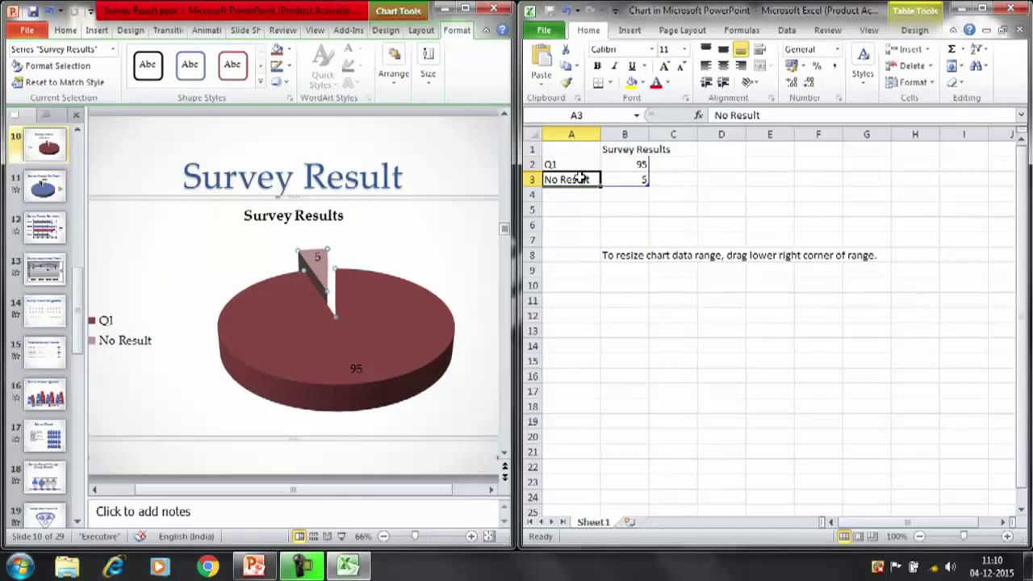
Step: Rename the No Result category in A3 as "Q2"
{"action": "key", "text": "ctrl+d"}
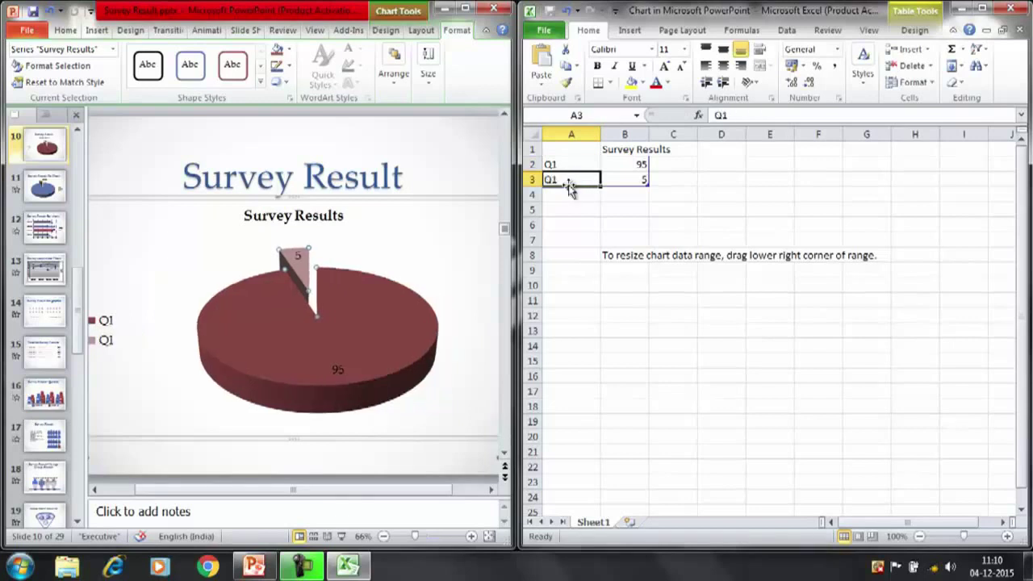
{"action": "type", "text": "Q"}
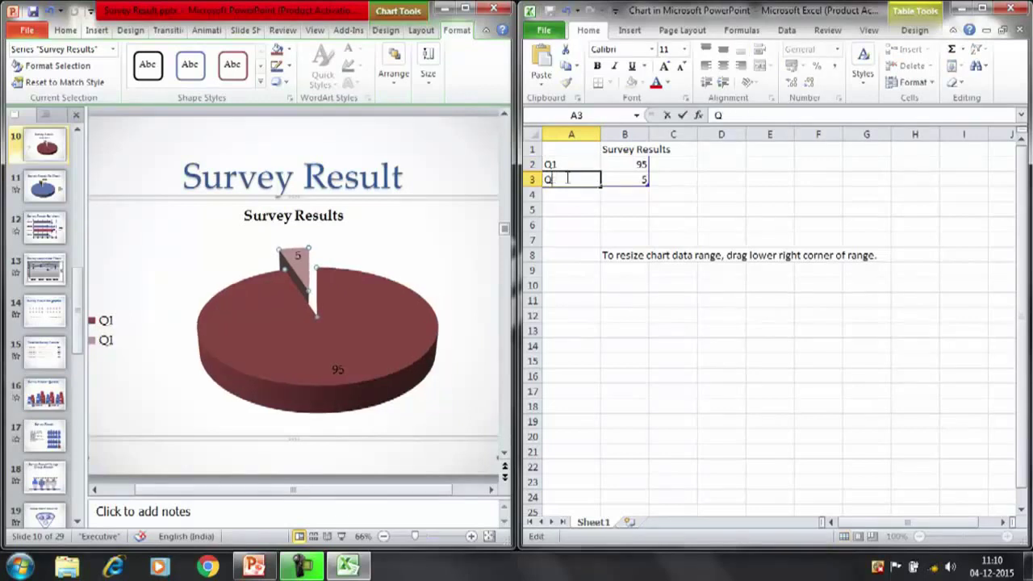
{"action": "type", "text": "2"}
{"action": "key", "text": "Tab"}
{"action": "left_click", "coordinate": [594, 158]}
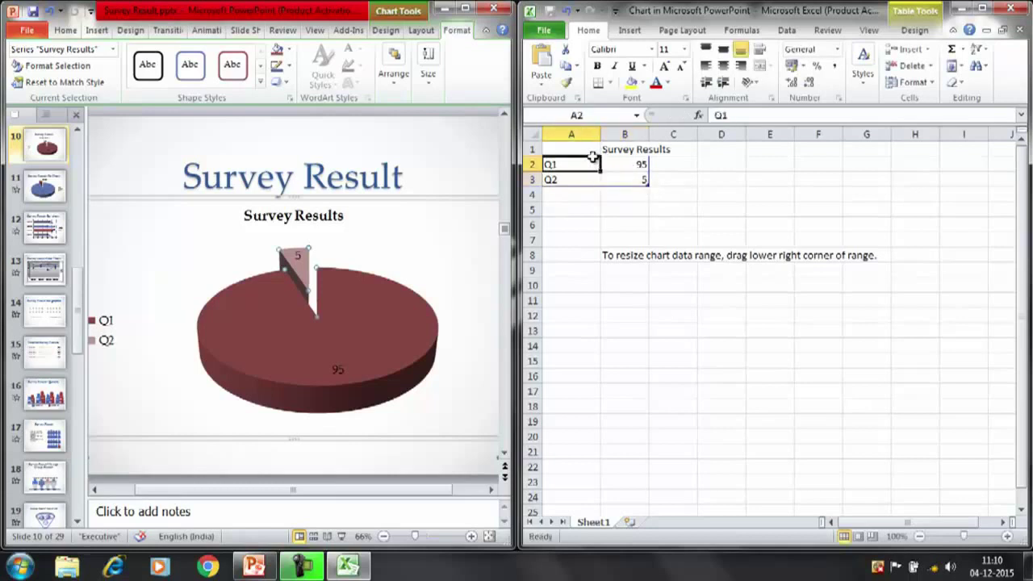
{"action": "left_click", "coordinate": [646, 181]}
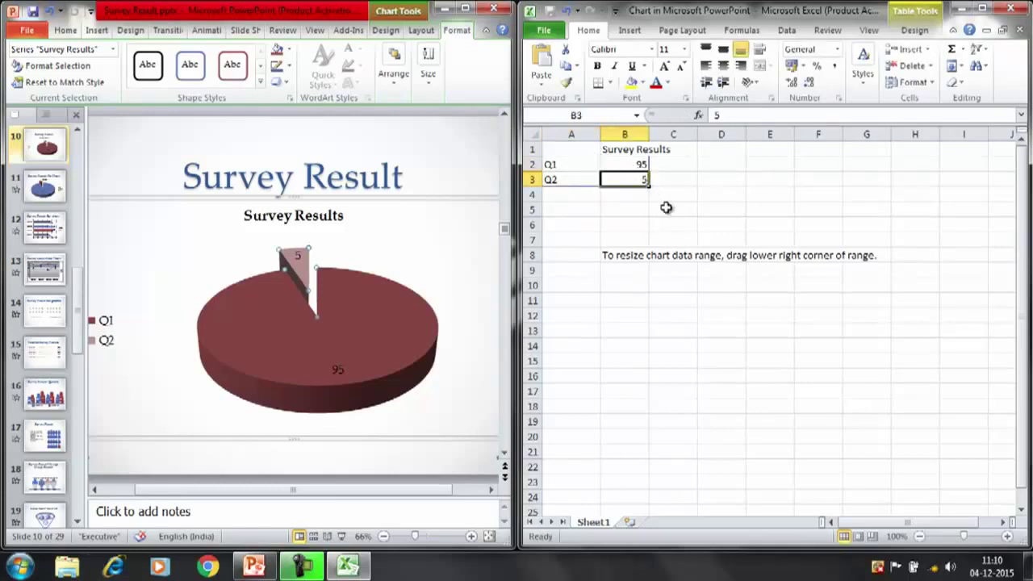
{"action": "left_click", "coordinate": [587, 162]}
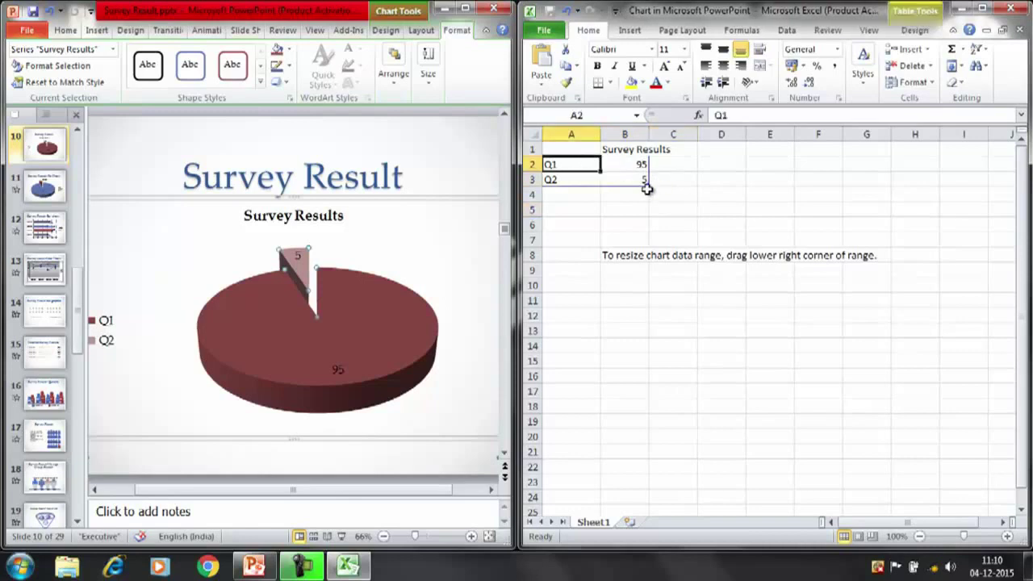
Step: Extend the chart data range down to row 7 and add the categories Q3 in A4 and Q4 in A5
{"action": "left_click_drag", "start_coordinate": [648, 183], "coordinate": [648, 245]}
{"action": "left_click", "coordinate": [576, 194]}
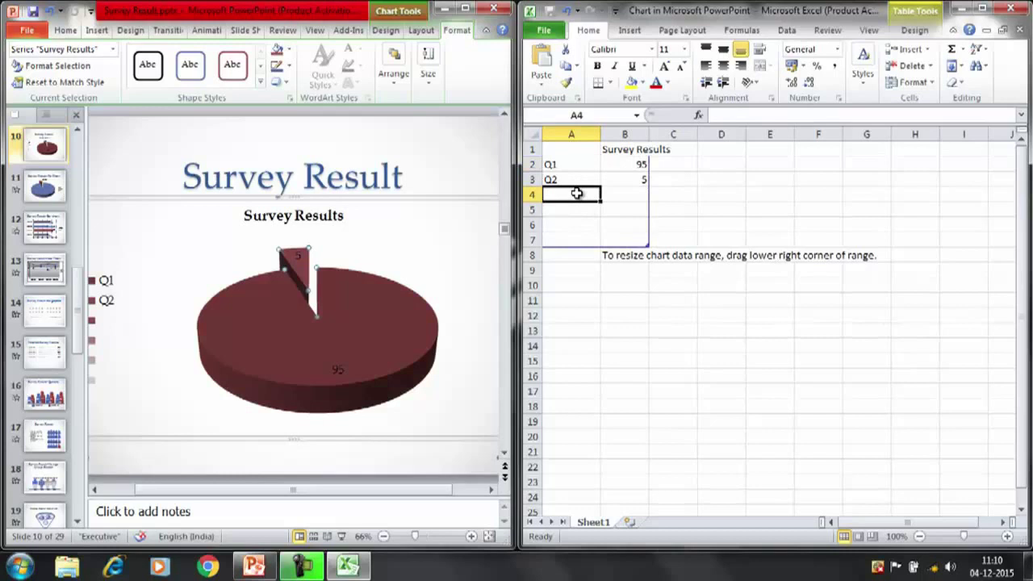
{"action": "key", "text": "ctrl+d"}
{"action": "left_click", "coordinate": [565, 212]}
{"action": "key", "text": "ctrl+d"}
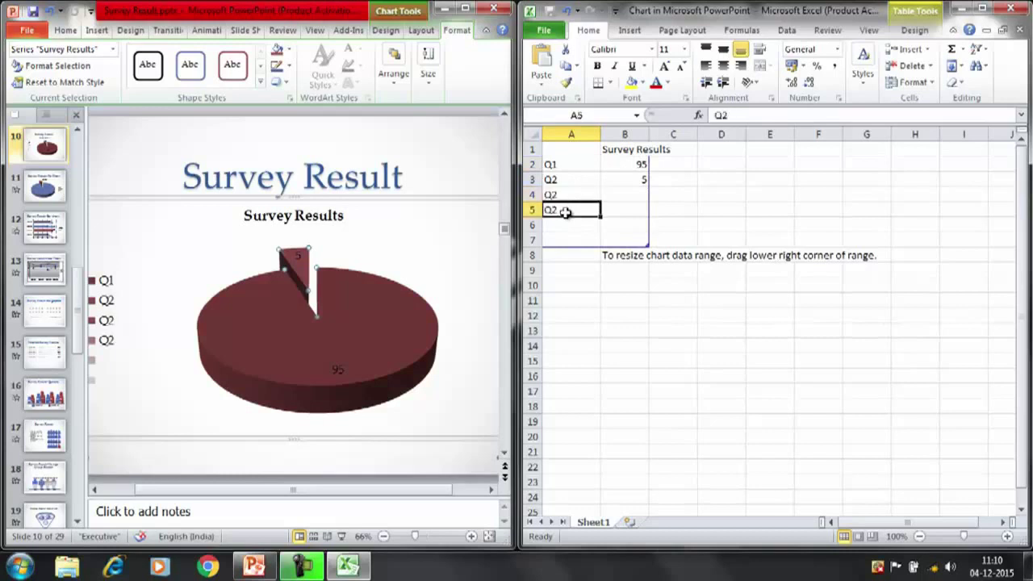
{"action": "left_click", "coordinate": [565, 195]}
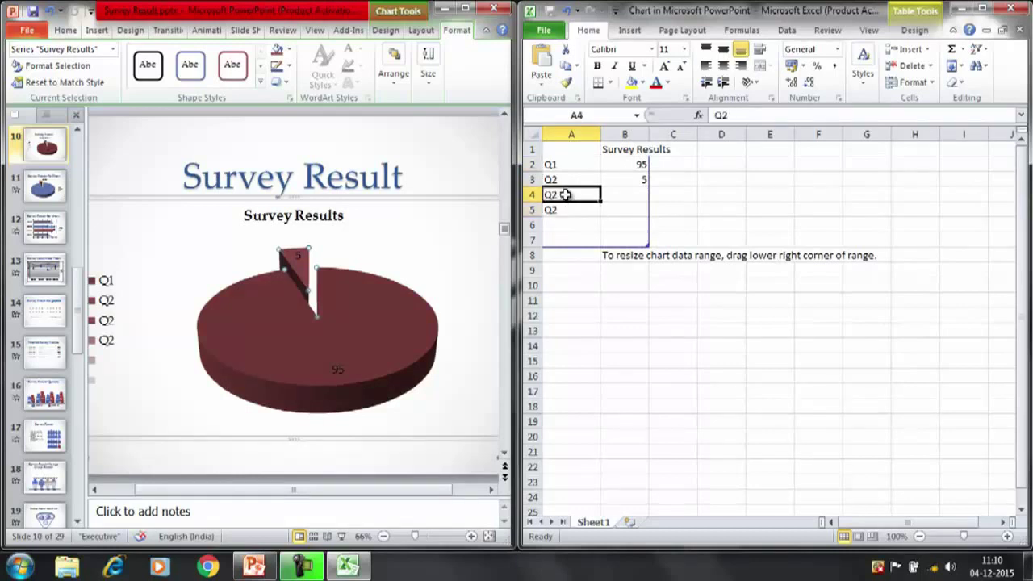
{"action": "type", "text": "Q3"}
{"action": "double_click", "coordinate": [570, 210]}
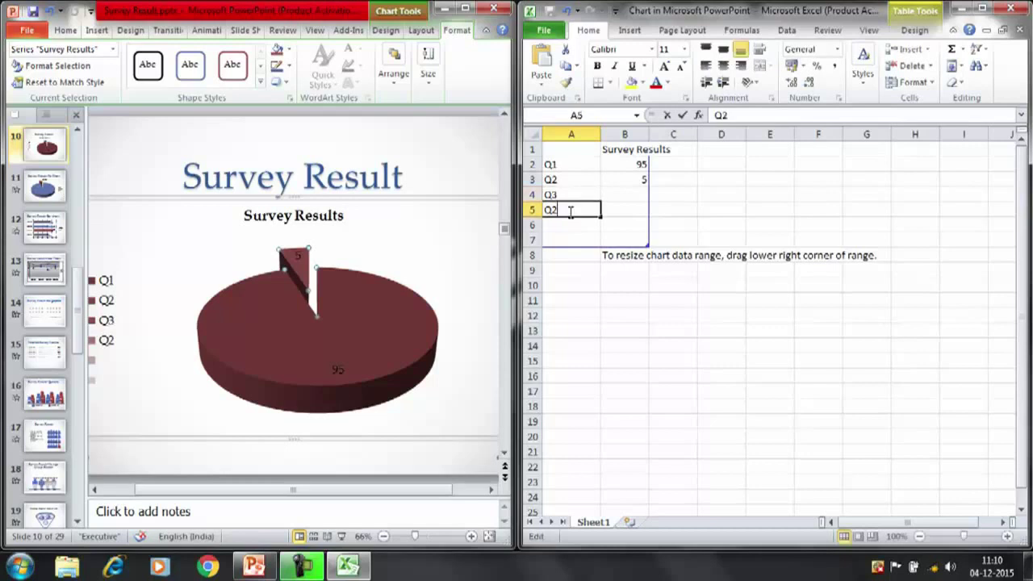
{"action": "key", "text": "BackSpace"}
{"action": "type", "text": "4"}
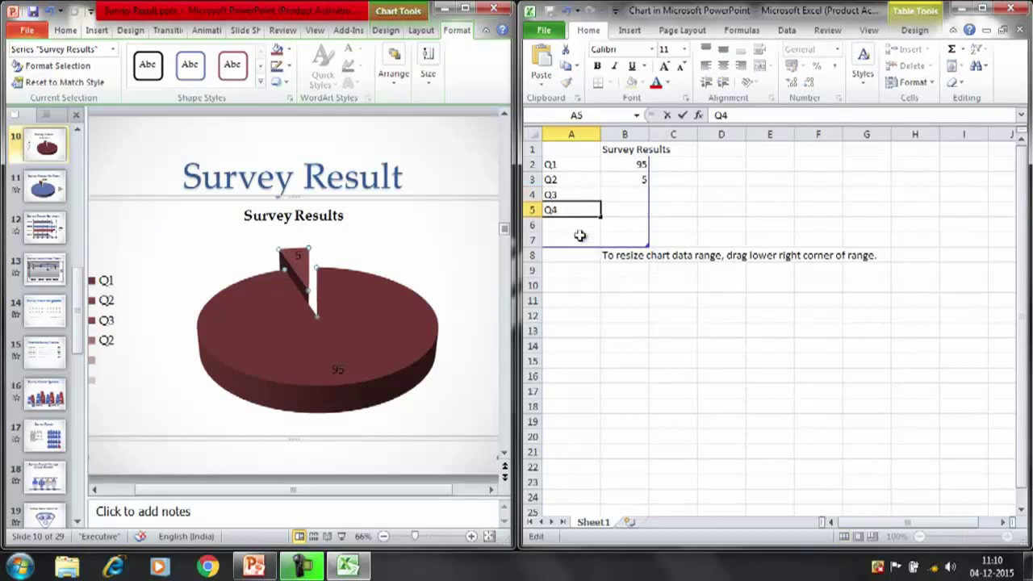
Step: Add the category Q5 in cell A6 of the chart data
{"action": "left_click", "coordinate": [569, 225]}
{"action": "key", "text": "ctrl+d"}
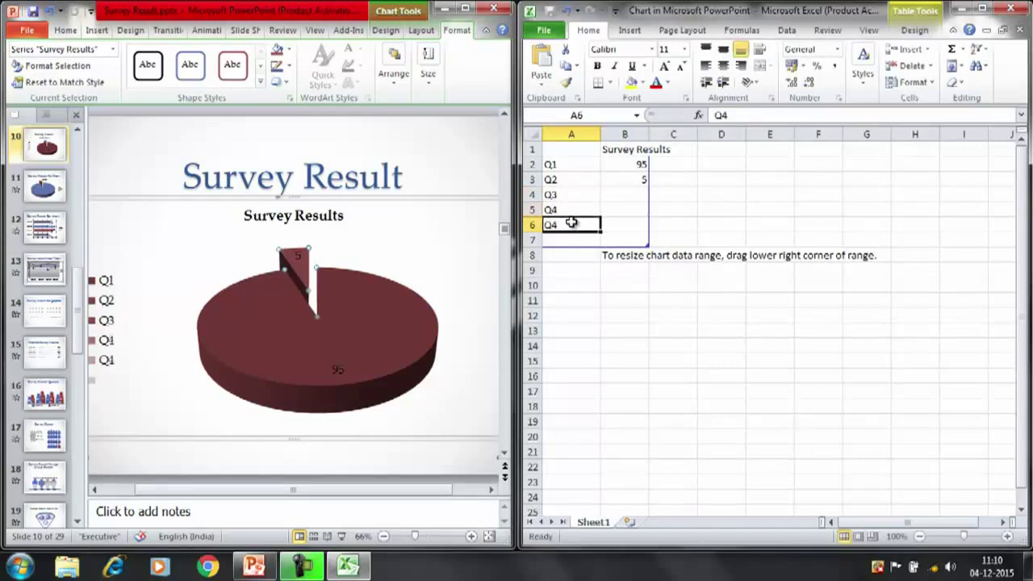
{"action": "double_click", "coordinate": [566, 226]}
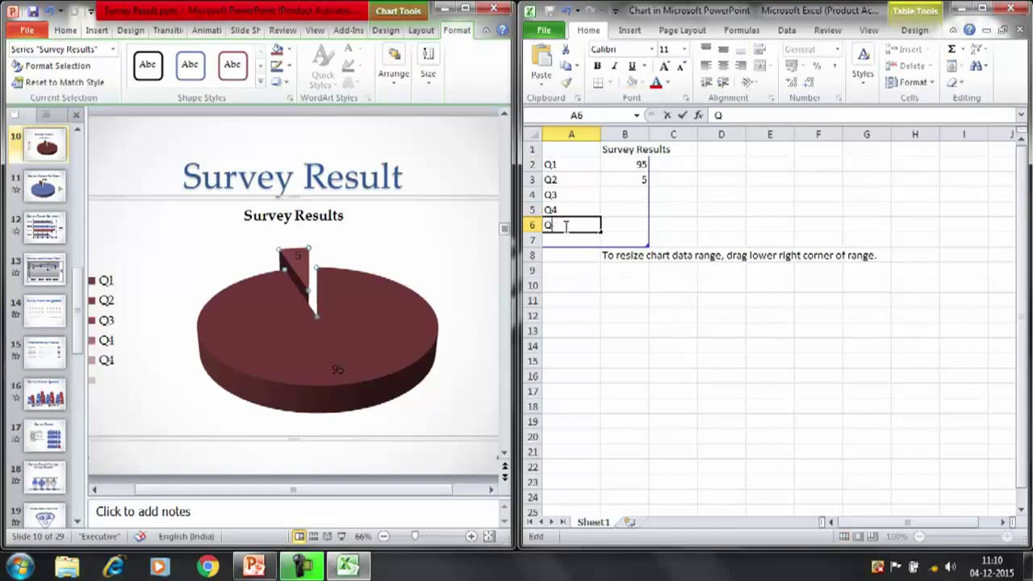
{"action": "key", "text": "BackSpace"}
{"action": "type", "text": "5"}
Step: Enter the Survey Results values 8, 9, 6, 8 and 9 for Q1 through Q5 in cells B2 to B6
{"action": "left_click", "coordinate": [633, 166]}
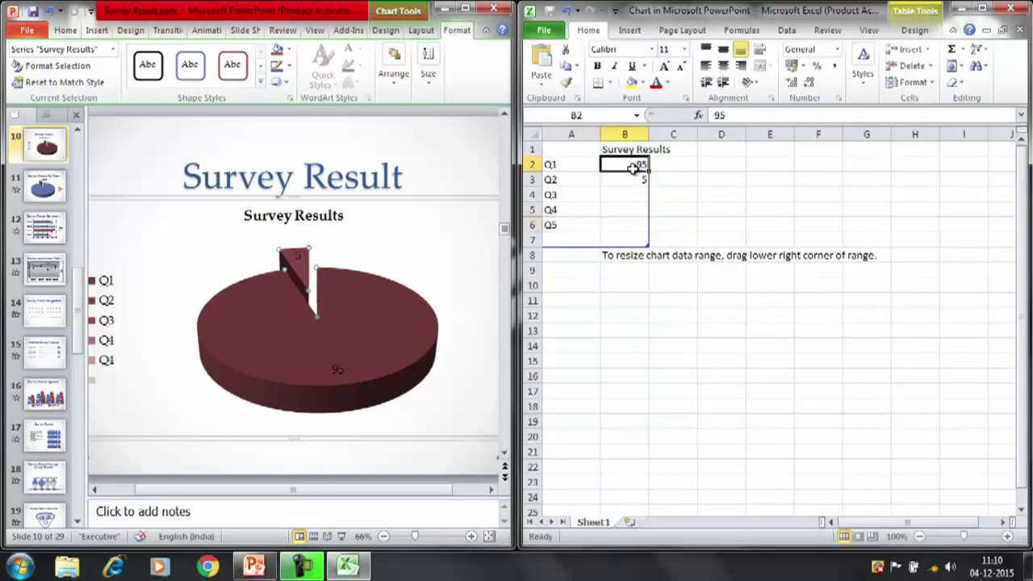
{"action": "type", "text": "8"}
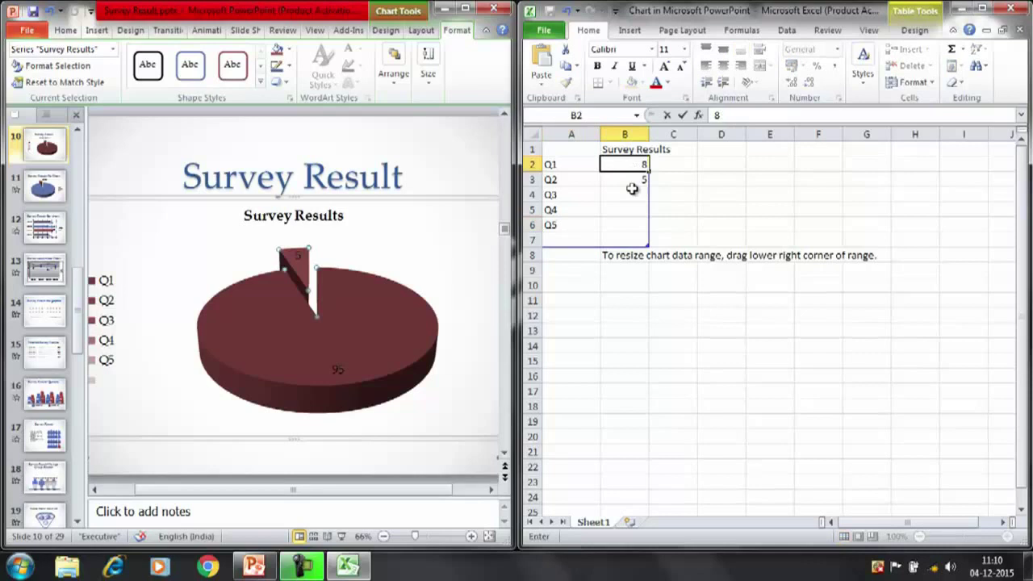
{"action": "left_click", "coordinate": [642, 181]}
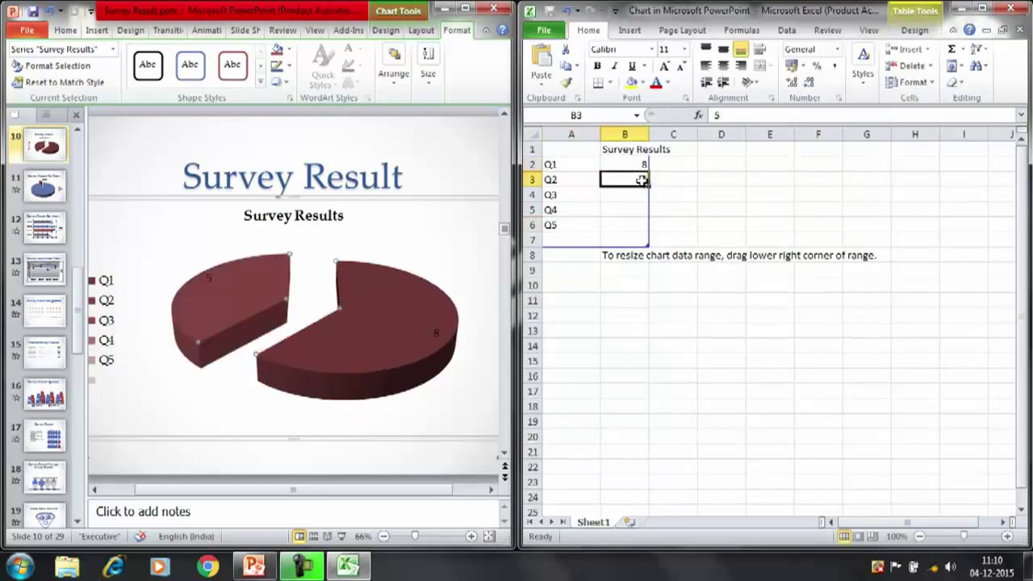
{"action": "type", "text": "9"}
{"action": "left_click", "coordinate": [626, 198]}
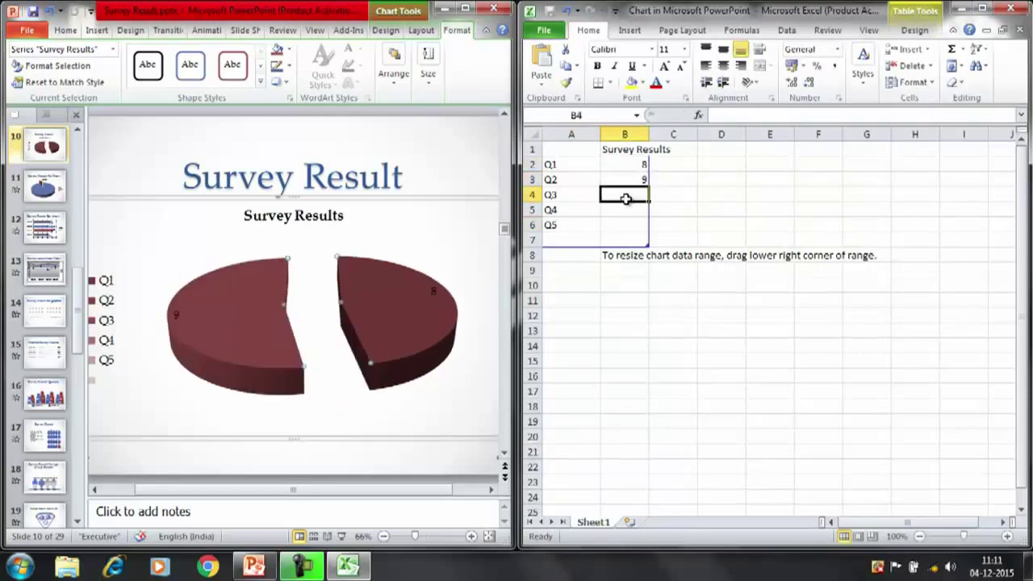
{"action": "type", "text": "6"}
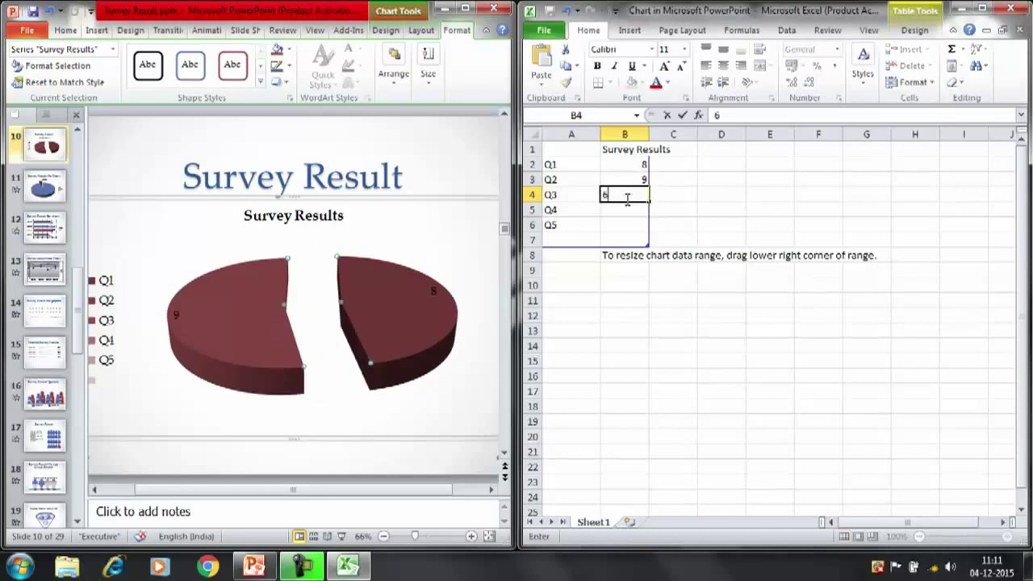
{"action": "left_click", "coordinate": [615, 212]}
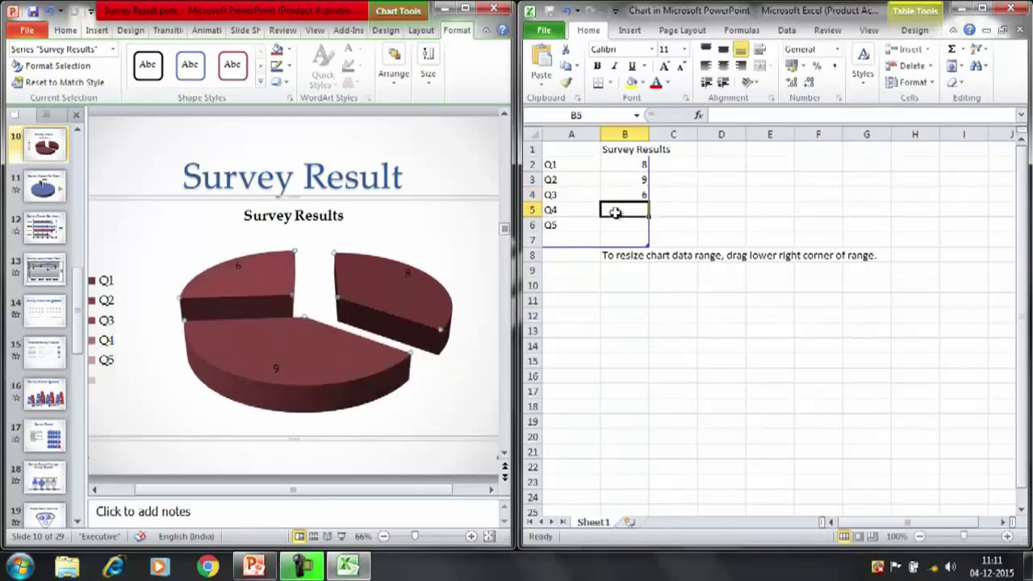
{"action": "type", "text": "8"}
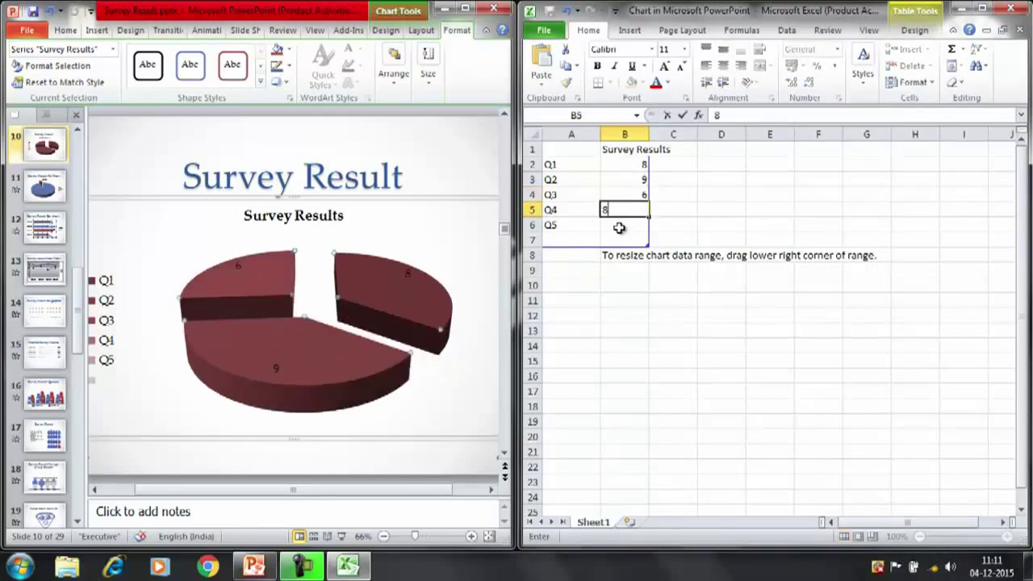
{"action": "left_click", "coordinate": [617, 225]}
{"action": "type", "text": "9"}
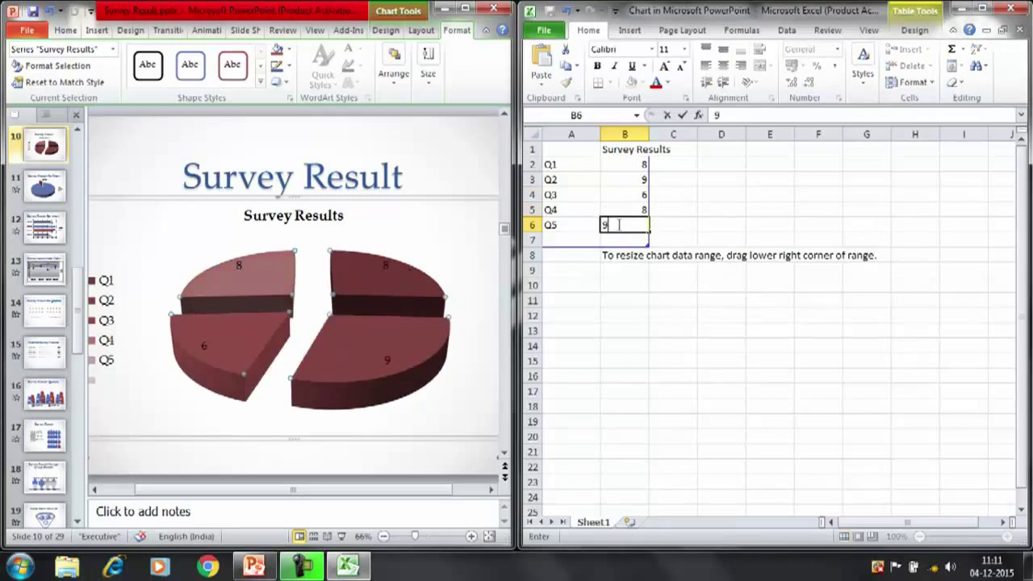
Step: Shrink the chart data range to end at row 6 and close the chart's data sheet
{"action": "left_click", "coordinate": [686, 211]}
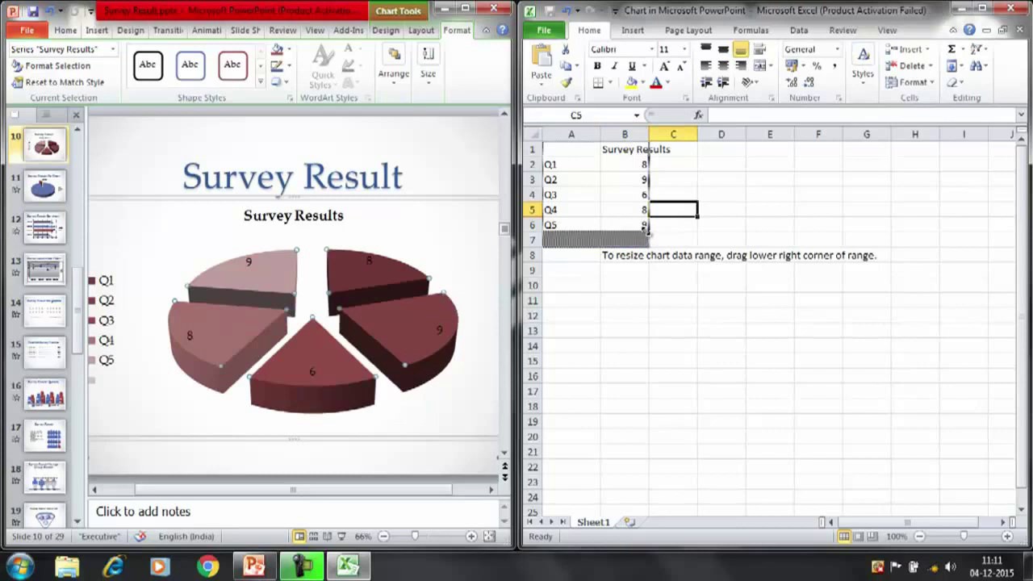
{"action": "left_click_drag", "start_coordinate": [647, 232], "coordinate": [647, 230]}
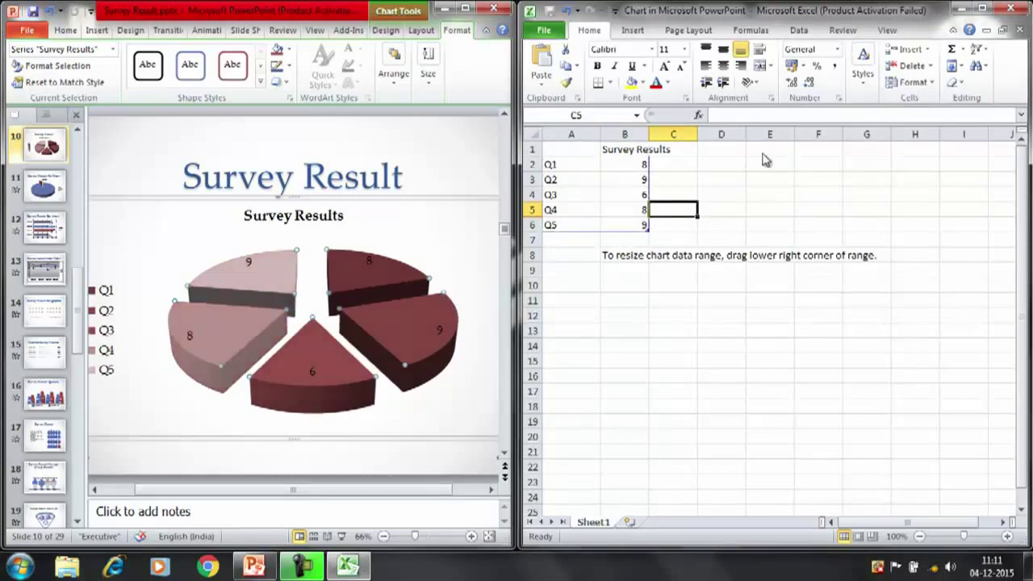
{"action": "left_click", "coordinate": [1019, 31]}
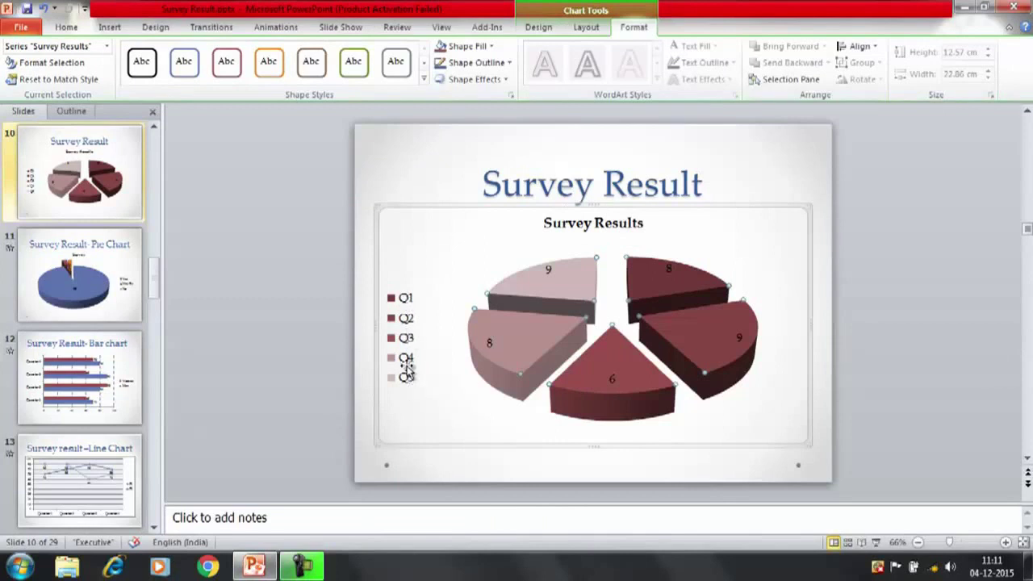
Step: Review the data label and legend placement options for the pie chart, leaving them as they are
{"action": "left_click", "coordinate": [587, 27]}
{"action": "left_click", "coordinate": [348, 84]}
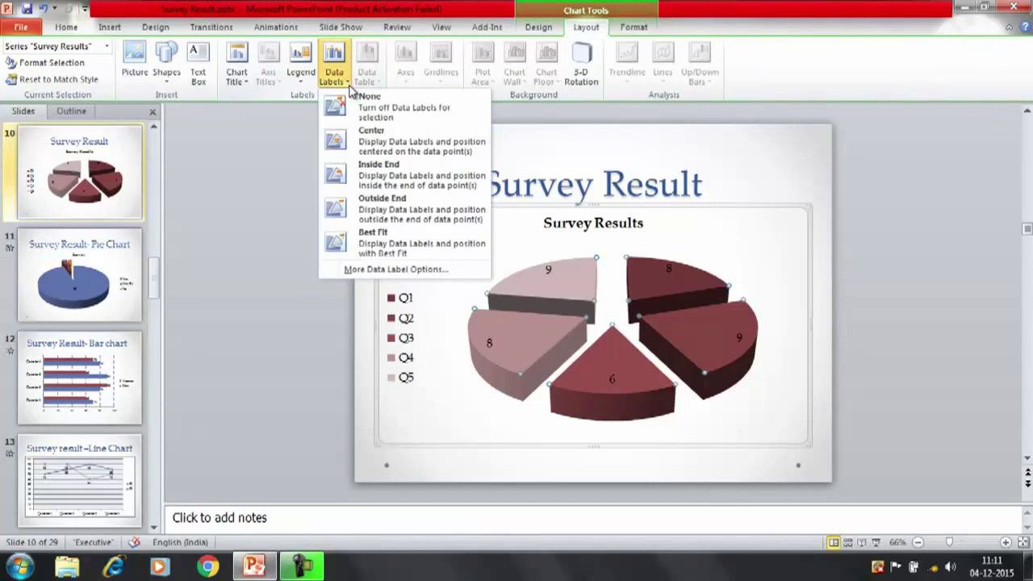
{"action": "left_click", "coordinate": [301, 81]}
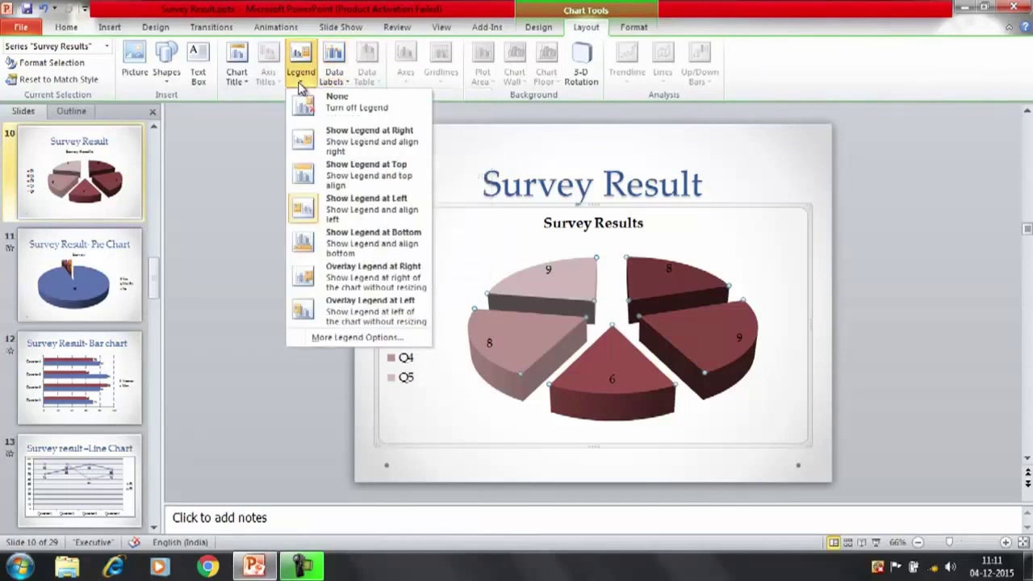
{"action": "left_click", "coordinate": [631, 172]}
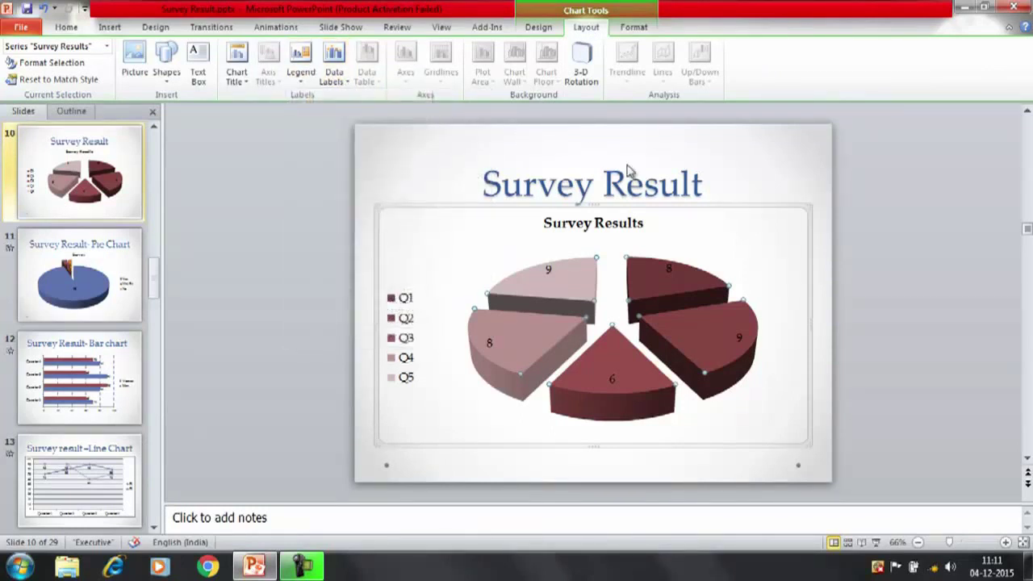
{"action": "left_click", "coordinate": [825, 335]}
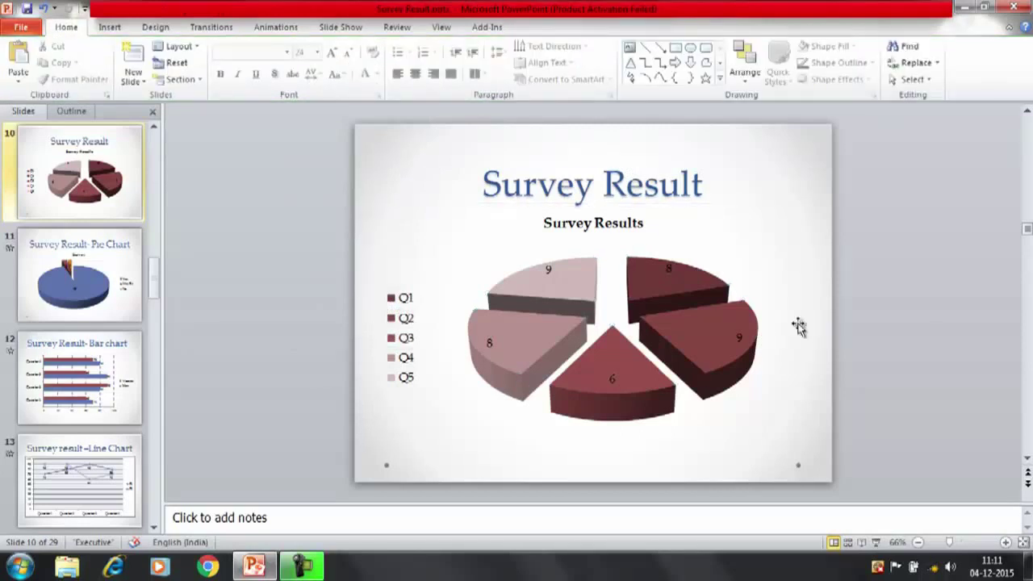
Step: Go to slide 9, Survey Result –Pie Chart, and play its animations
{"action": "left_click", "coordinate": [123, 181]}
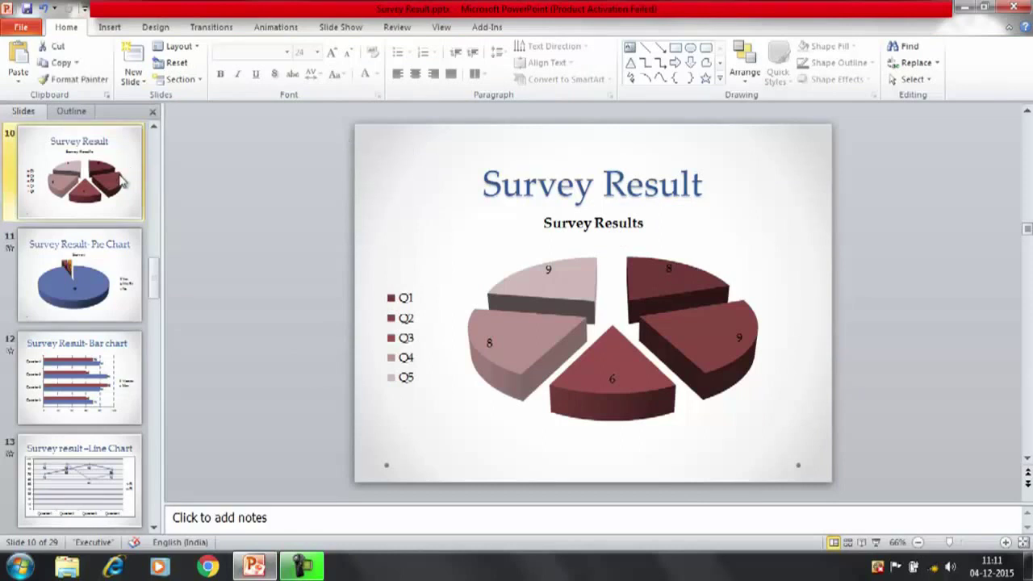
{"action": "key", "text": "Up"}
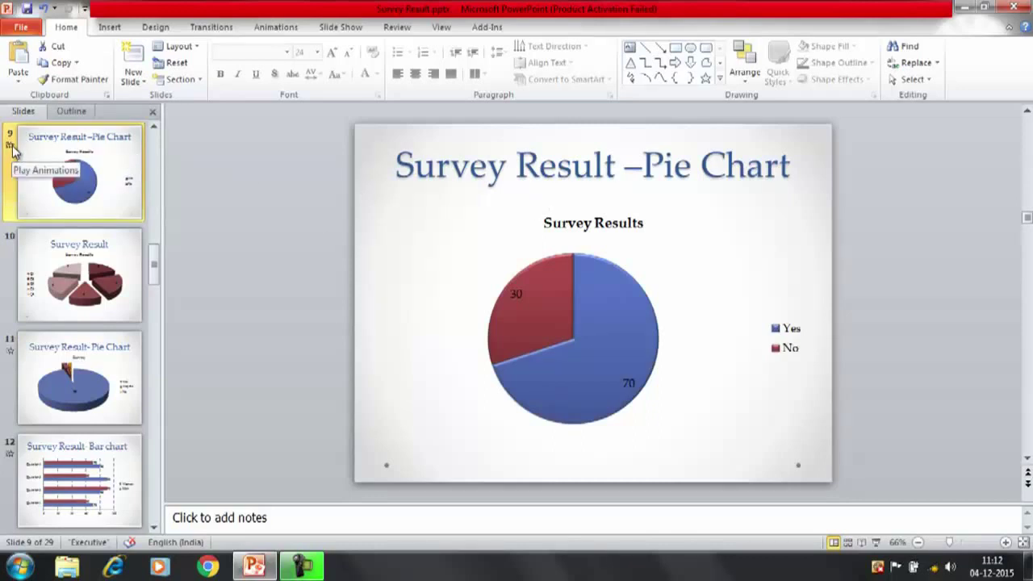
{"action": "left_click", "coordinate": [11, 147]}
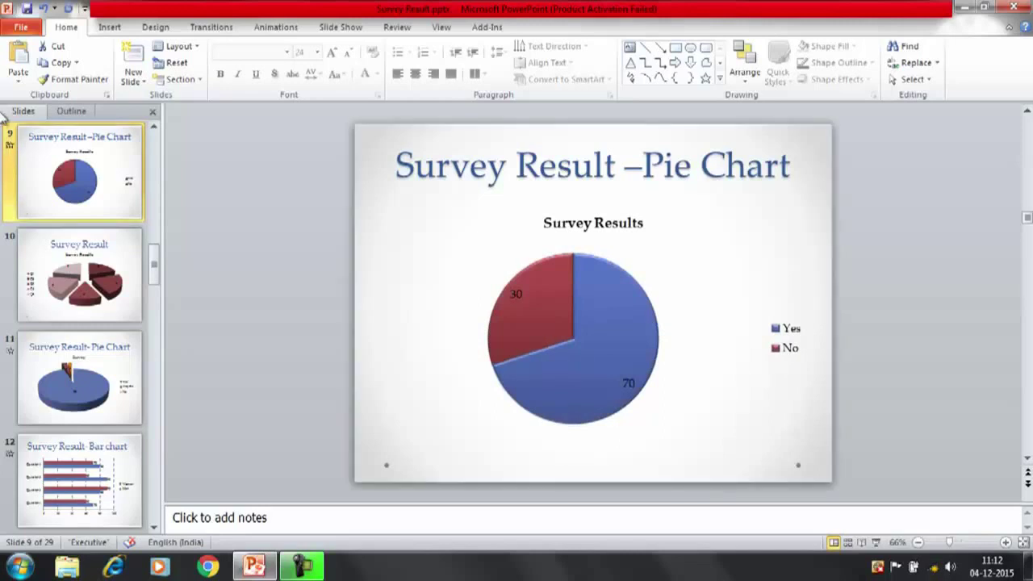
Step: Return to slide 10 and animate the Survey Result title, trying Fly In and settling on Float In
{"action": "left_click", "coordinate": [100, 284]}
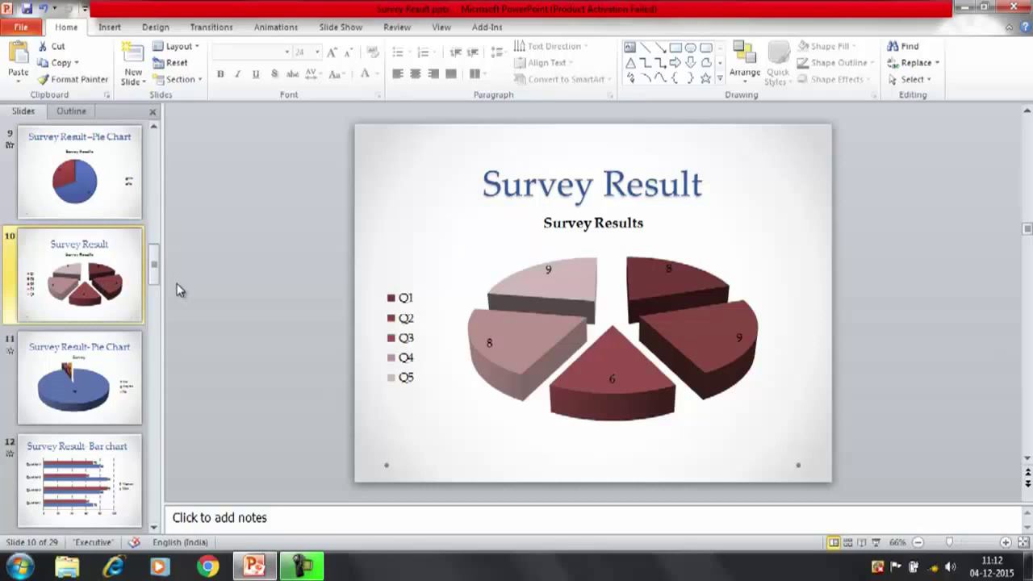
{"action": "left_click", "coordinate": [273, 28]}
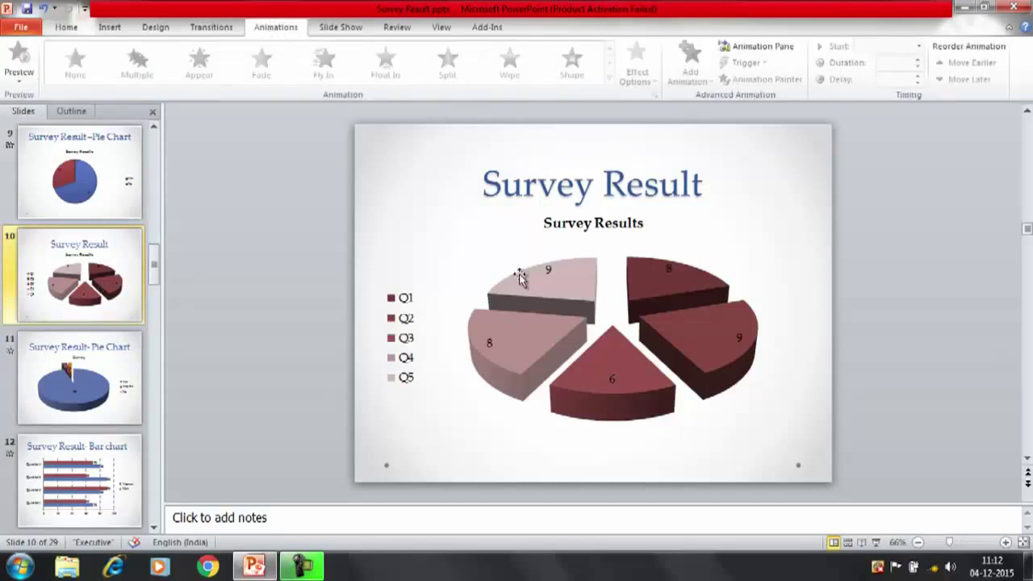
{"action": "left_click", "coordinate": [618, 294]}
{"action": "left_click", "coordinate": [592, 191]}
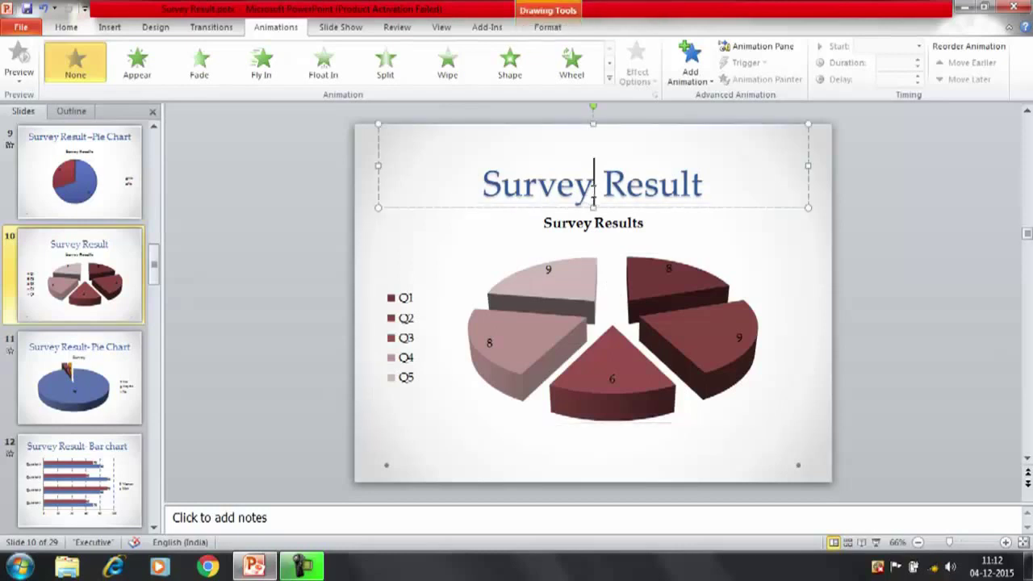
{"action": "left_click", "coordinate": [274, 72]}
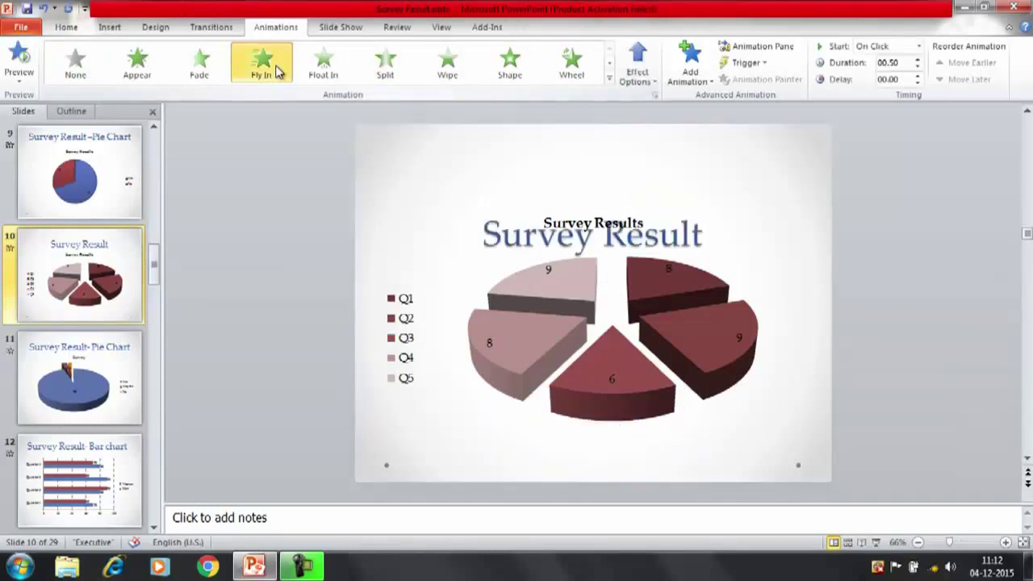
{"action": "left_click", "coordinate": [333, 72]}
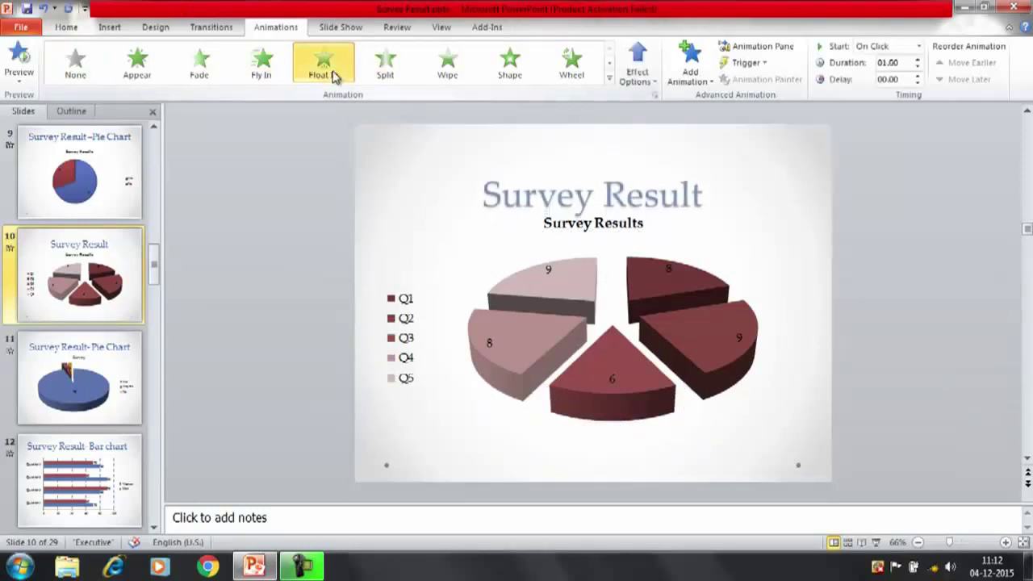
Step: Apply the Wheel animation to the exploded pie chart and play slide 10's animations
{"action": "left_click", "coordinate": [593, 339]}
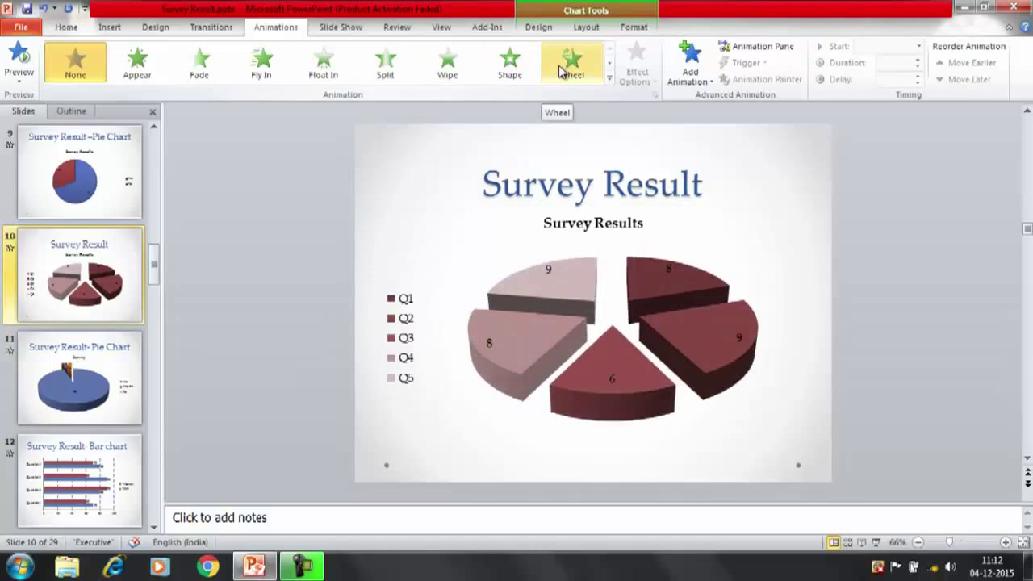
{"action": "left_click", "coordinate": [563, 71]}
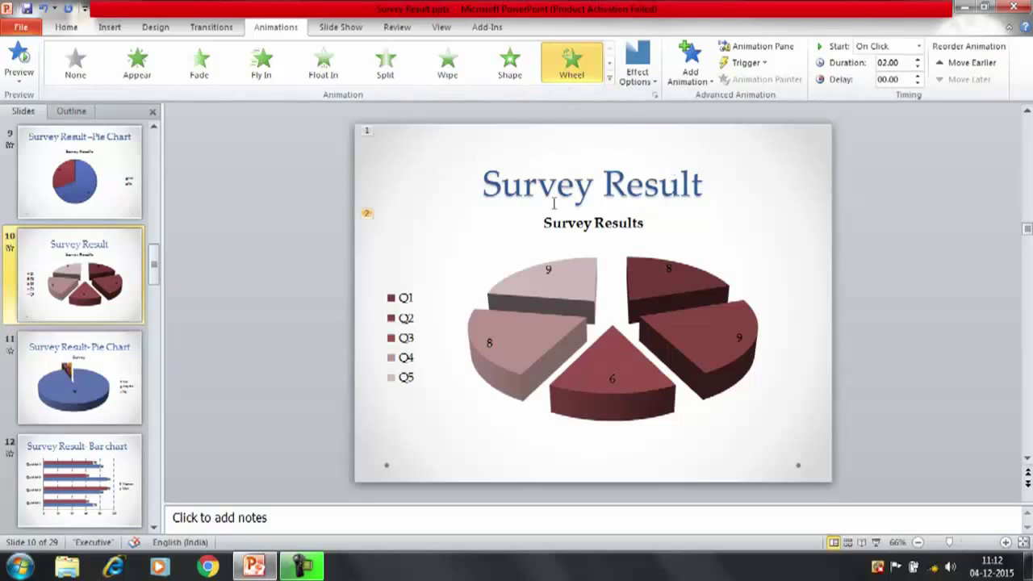
{"action": "left_click", "coordinate": [10, 253]}
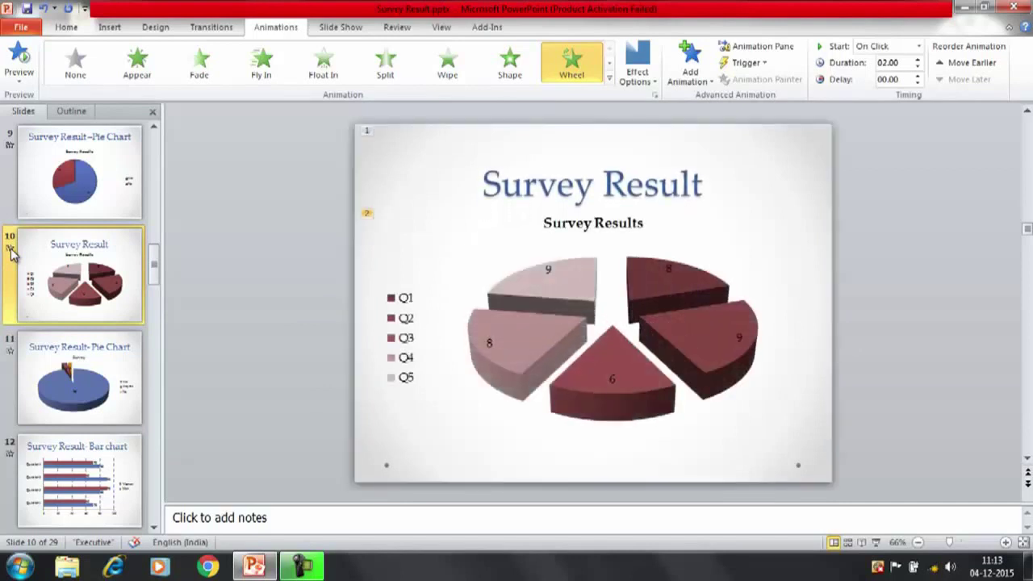
Step: Replay the animations of the Yes/No pie chart slide, slide 9, for comparison
{"action": "left_click", "coordinate": [79, 189]}
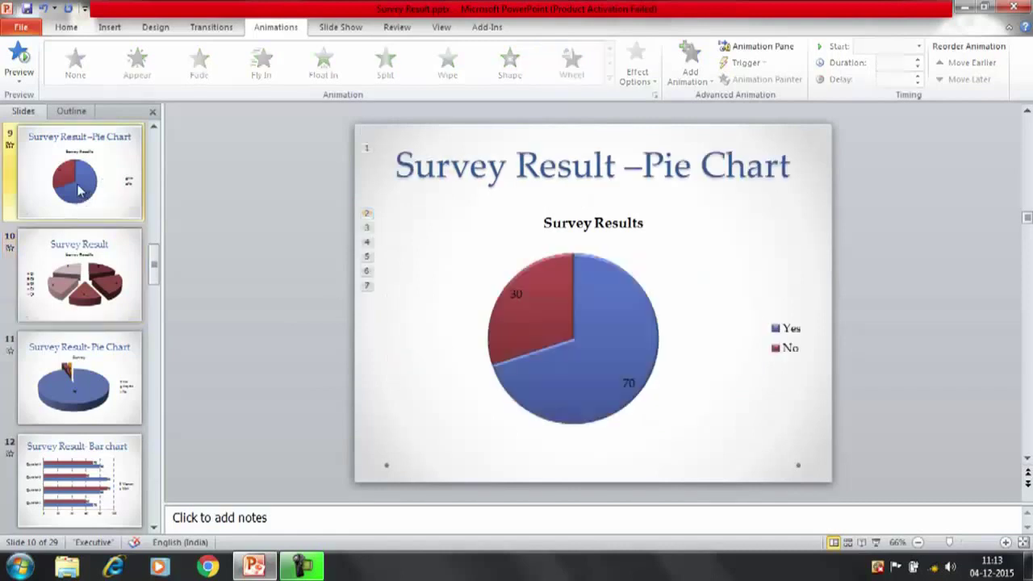
{"action": "left_click", "coordinate": [11, 146]}
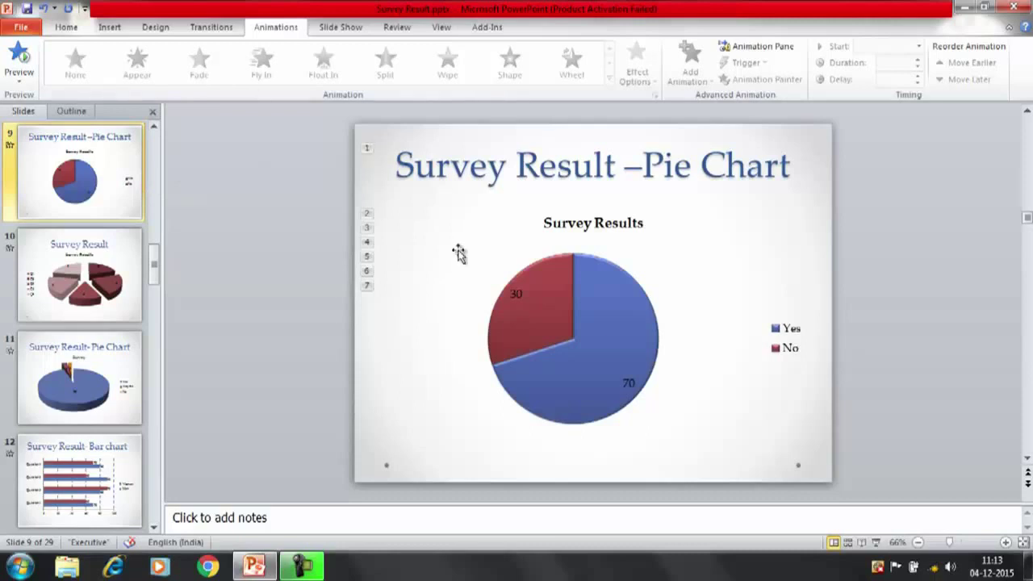
Step: Return to slide 10, show the list of its animations and add a Pulse emphasis effect to the exploded pie chart
{"action": "mouse_move", "coordinate": [623, 363]}
{"action": "left_click", "coordinate": [119, 289]}
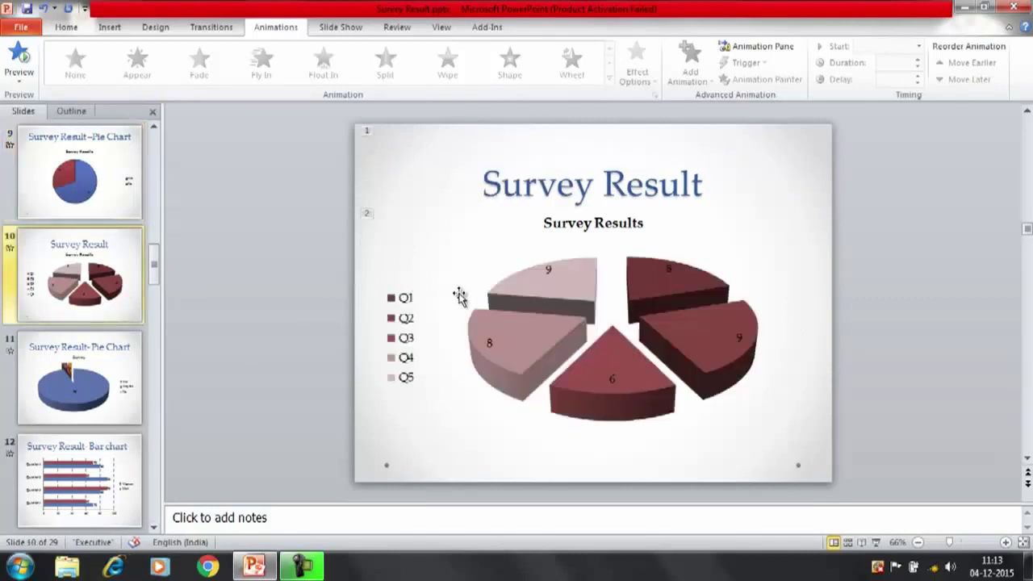
{"action": "left_click", "coordinate": [556, 301]}
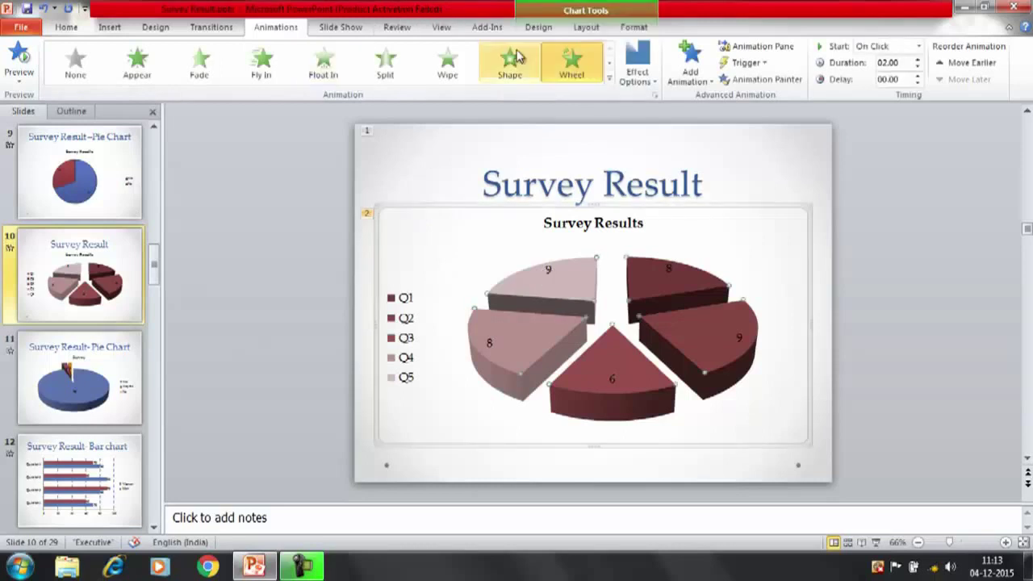
{"action": "left_click", "coordinate": [767, 47]}
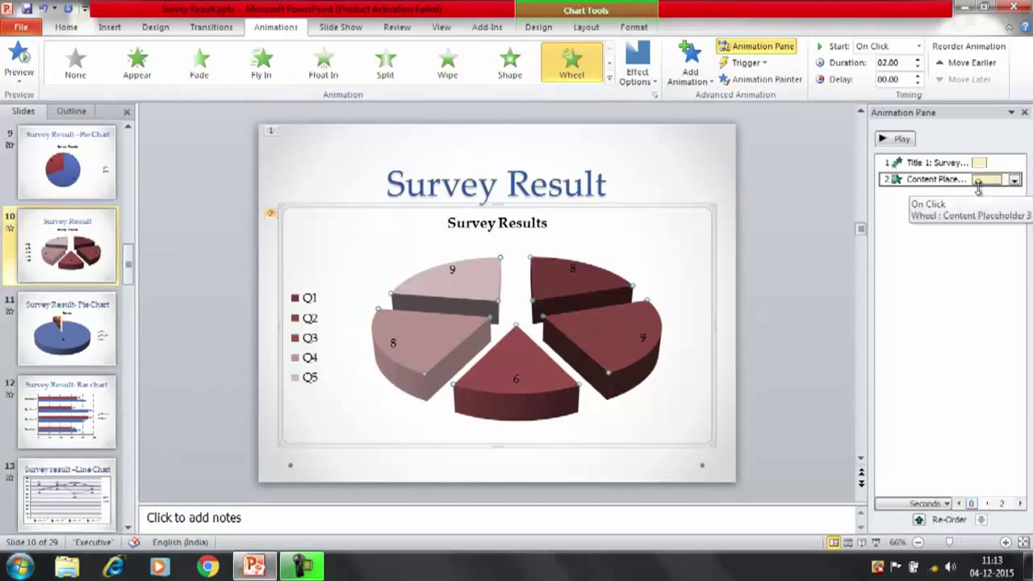
{"action": "left_click", "coordinate": [713, 84]}
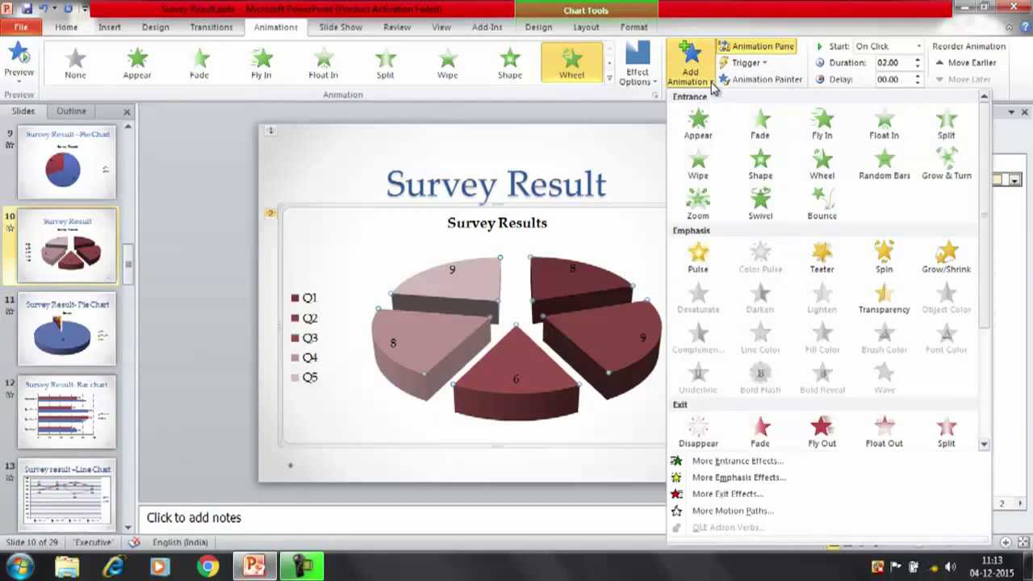
{"action": "left_click", "coordinate": [699, 266]}
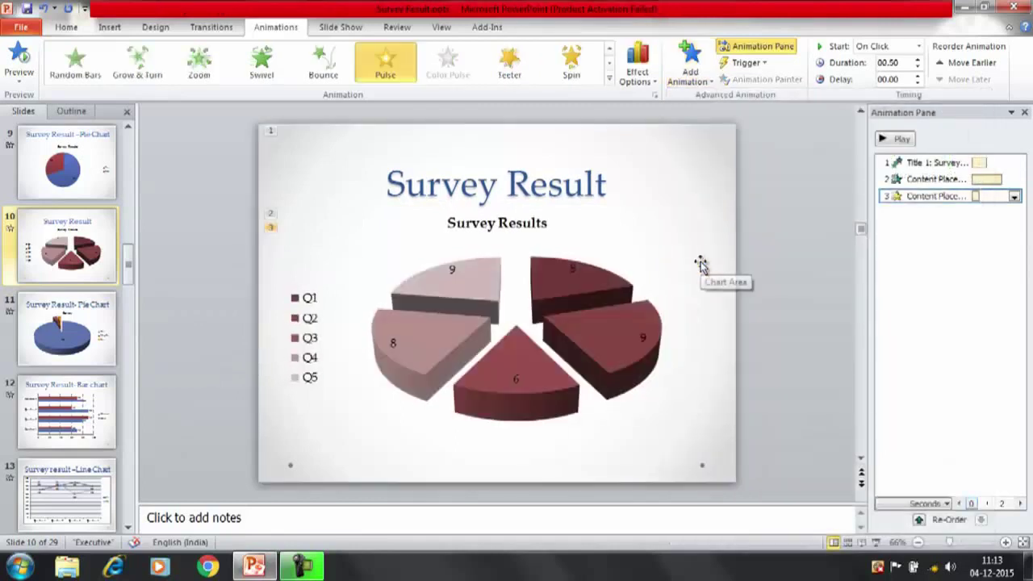
Step: Set the pie chart's Pulse effect to start after the previous animation and play slide 10's animations
{"action": "left_click", "coordinate": [1015, 196]}
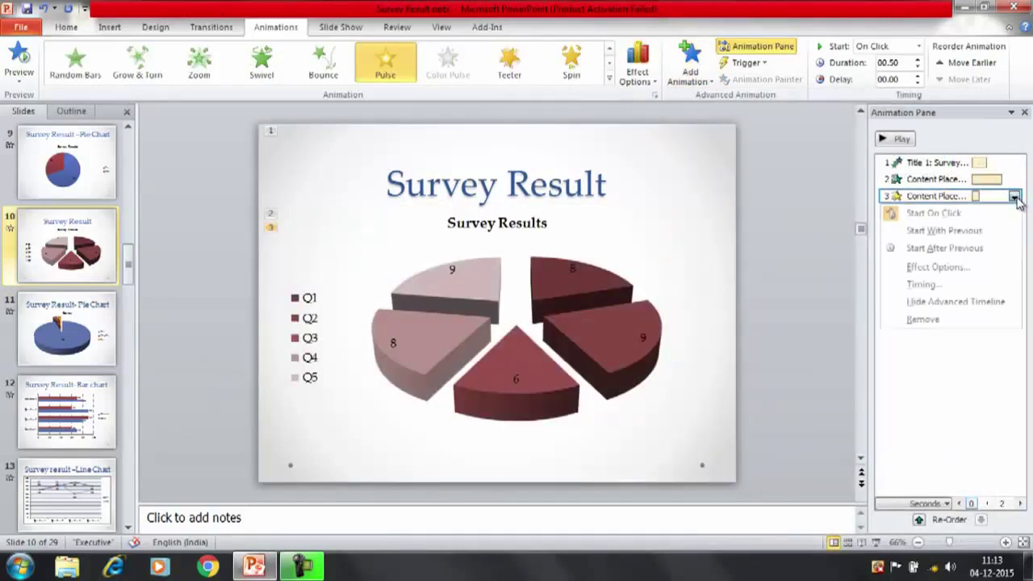
{"action": "left_click", "coordinate": [961, 247]}
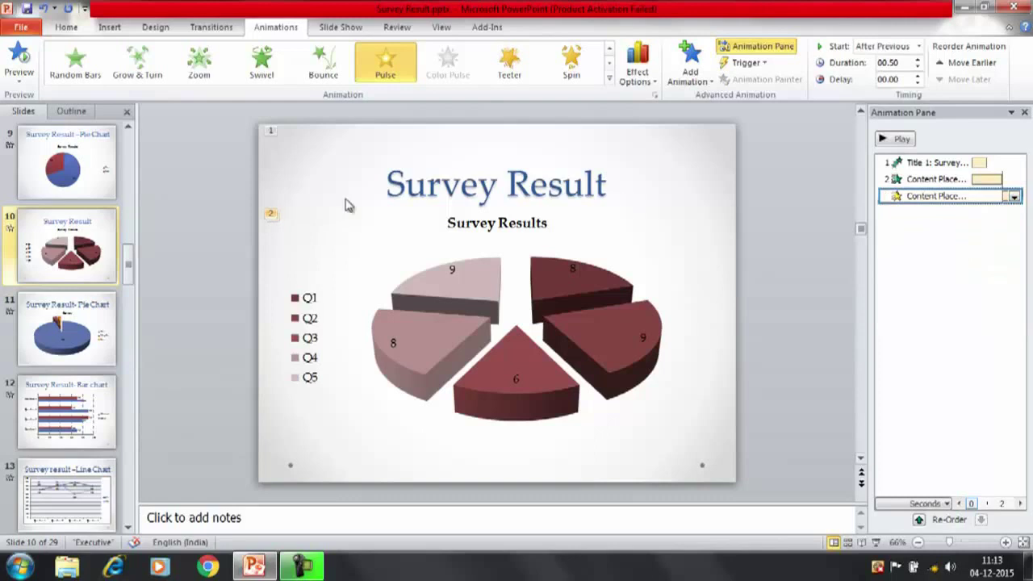
{"action": "left_click", "coordinate": [10, 232]}
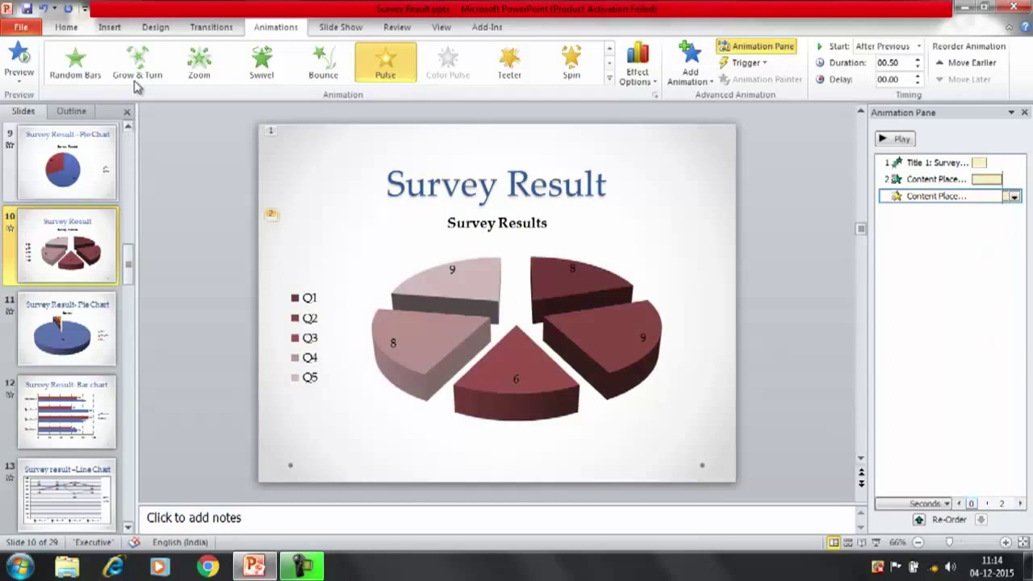
Step: Look through the available entrance, emphasis, exit and motion path effects without applying another one
{"action": "left_click", "coordinate": [610, 79]}
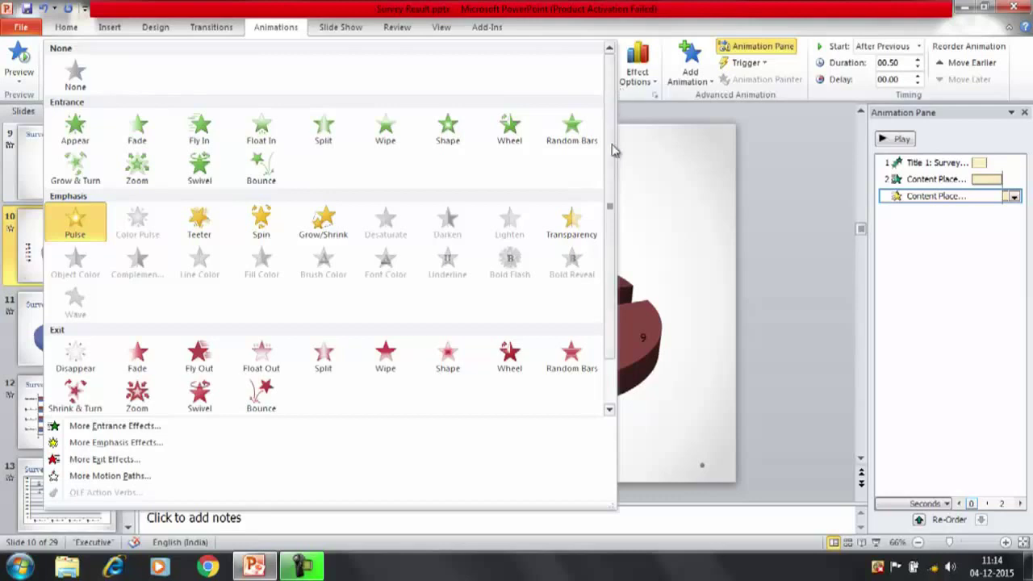
{"action": "left_click", "coordinate": [609, 409]}
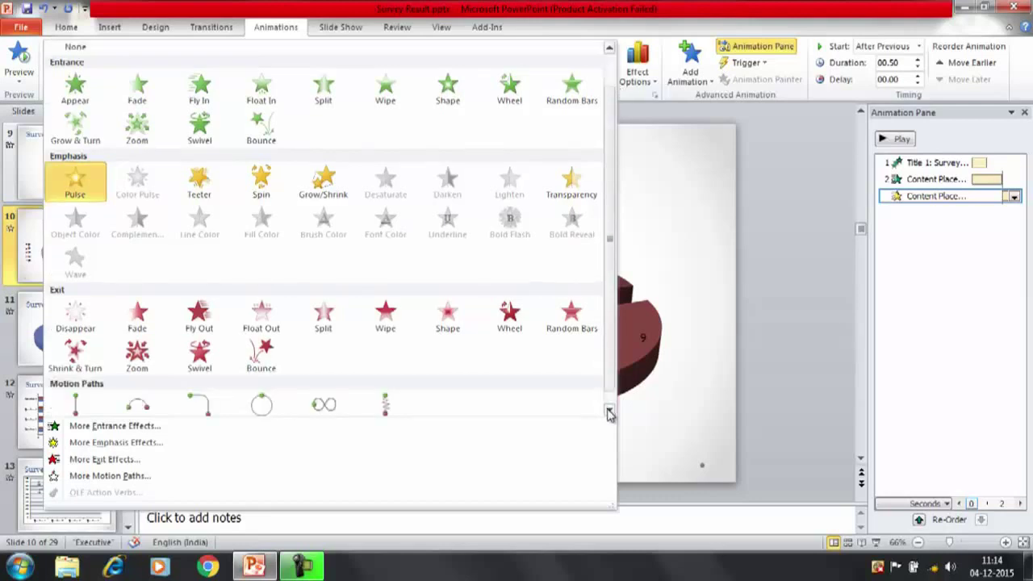
{"action": "left_click", "coordinate": [610, 50]}
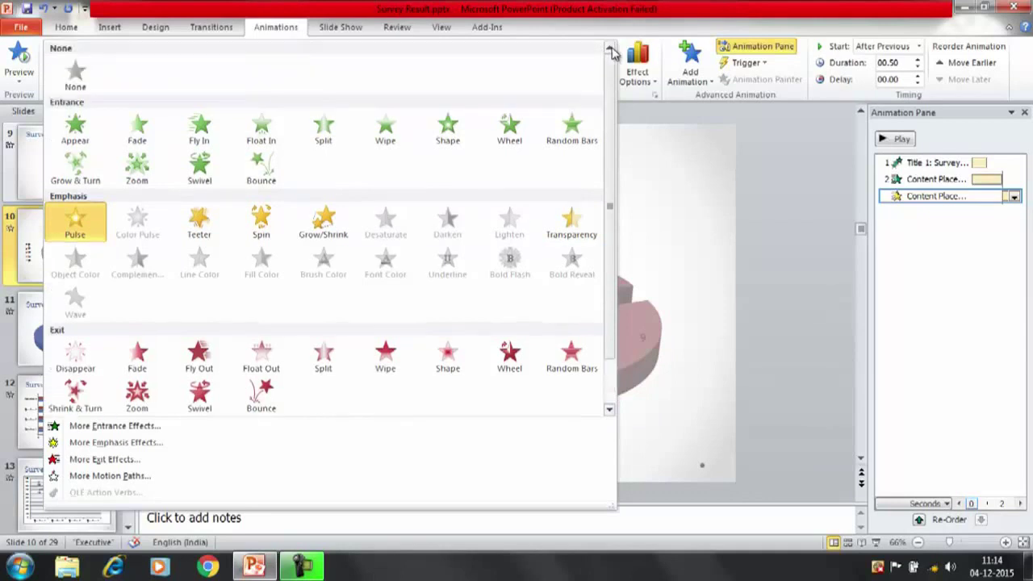
{"action": "left_click", "coordinate": [610, 411]}
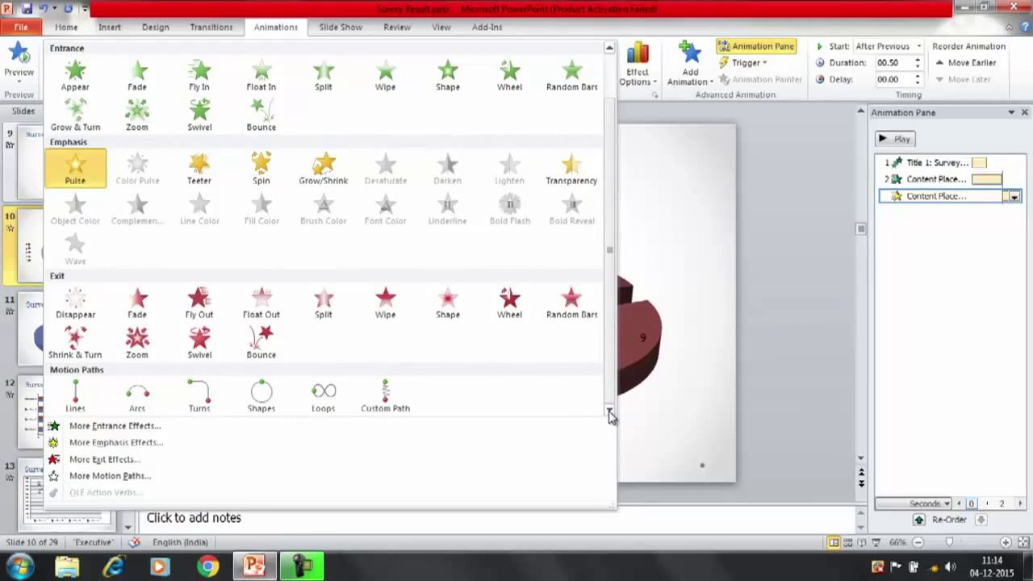
{"action": "left_click", "coordinate": [610, 50]}
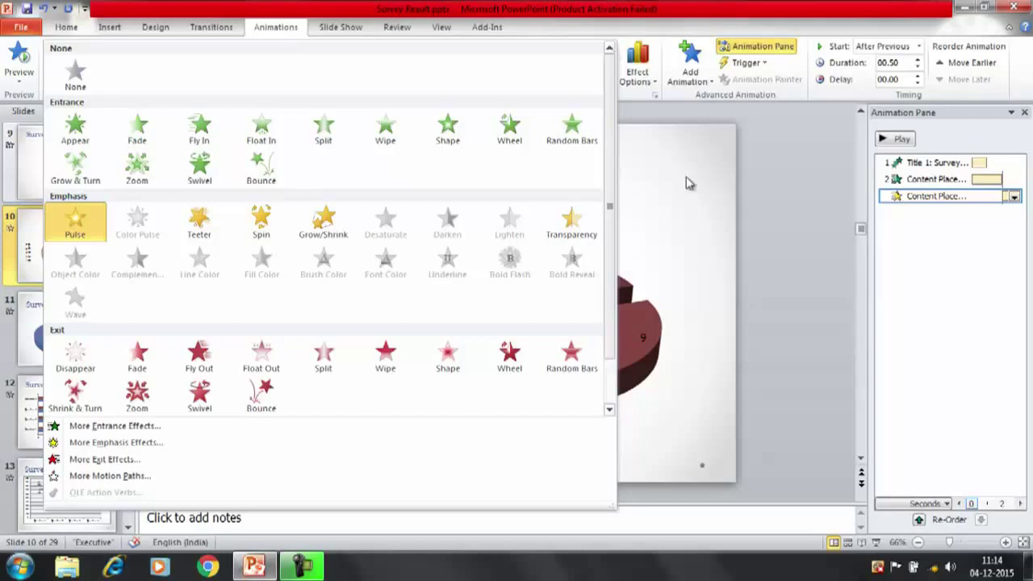
{"action": "left_click", "coordinate": [782, 190]}
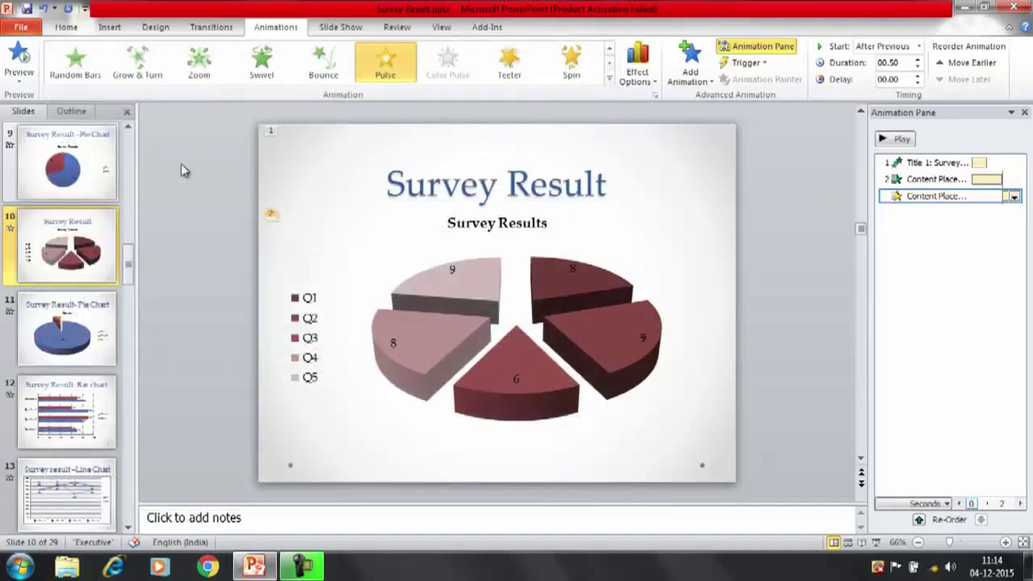
Step: Go to slide 11, Survey Result- Pie Chart, and change its exploded 3-D pie to a Bar of Pie chart
{"action": "left_click", "coordinate": [78, 192]}
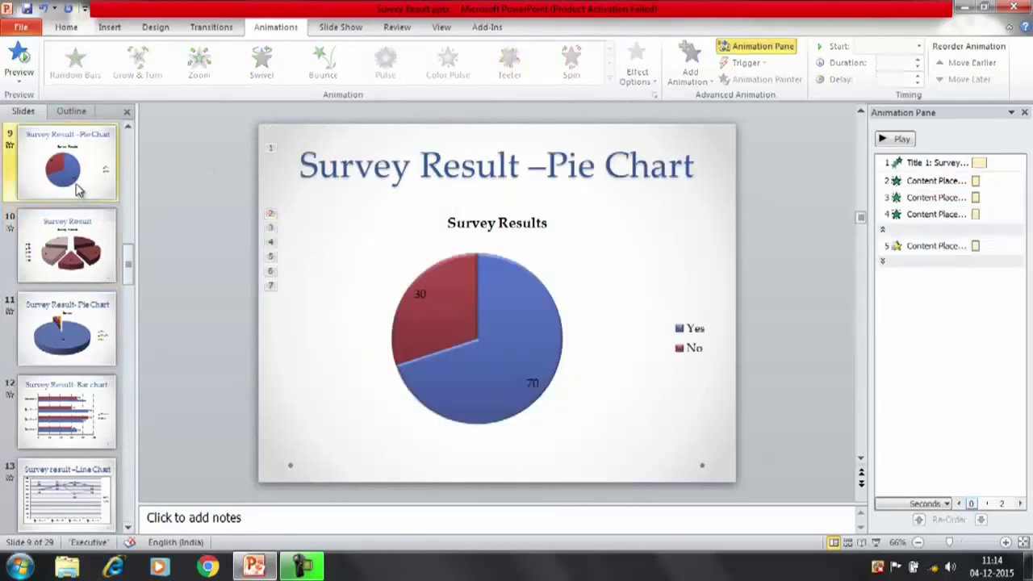
{"action": "left_click", "coordinate": [63, 268]}
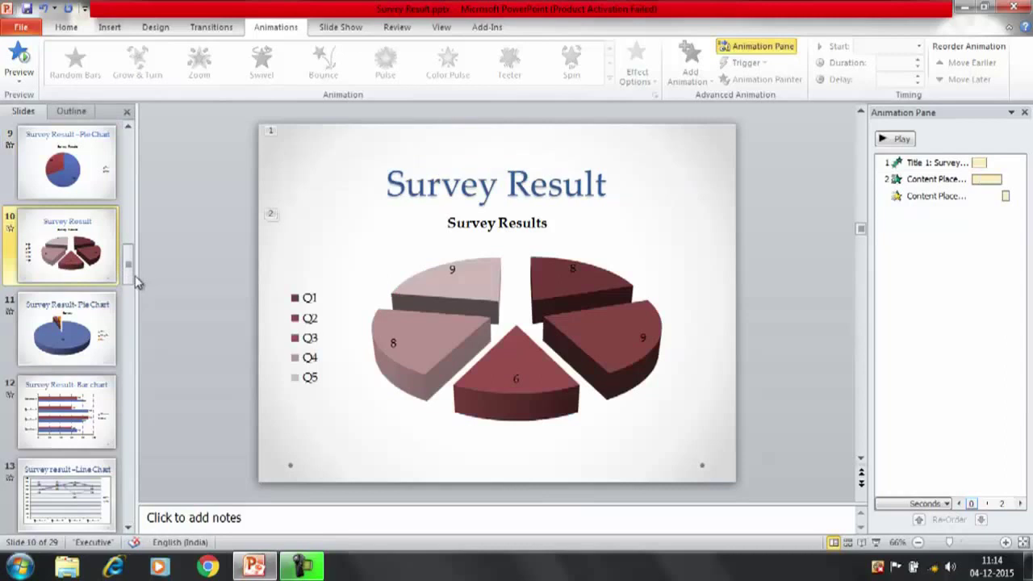
{"action": "left_click", "coordinate": [72, 327]}
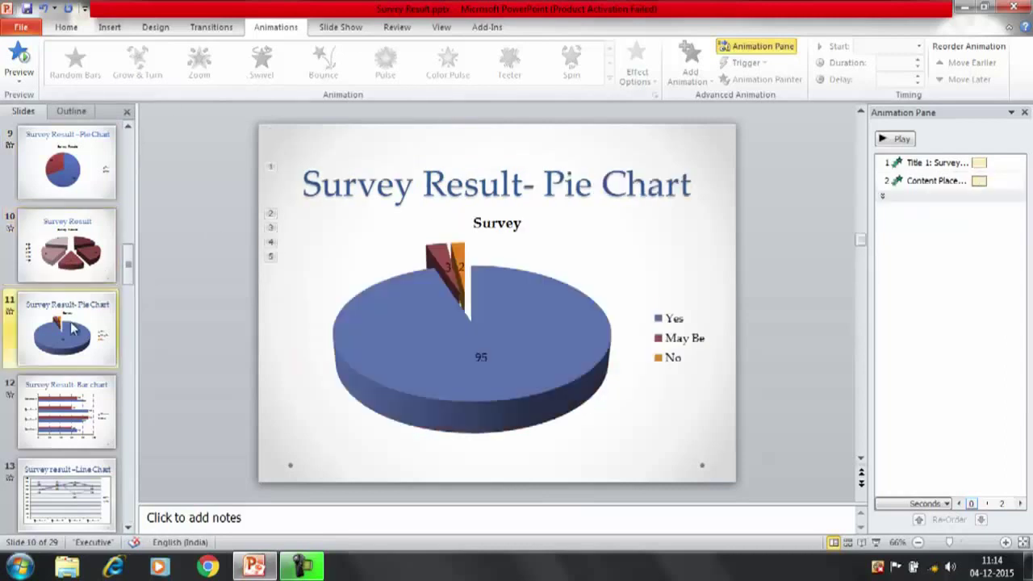
{"action": "left_click", "coordinate": [416, 344]}
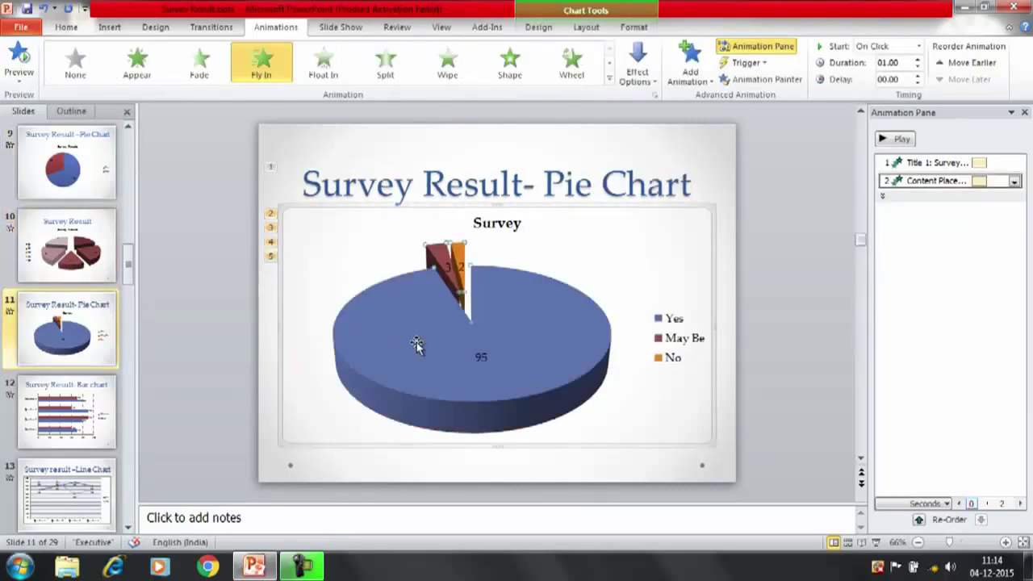
{"action": "right_click", "coordinate": [416, 344]}
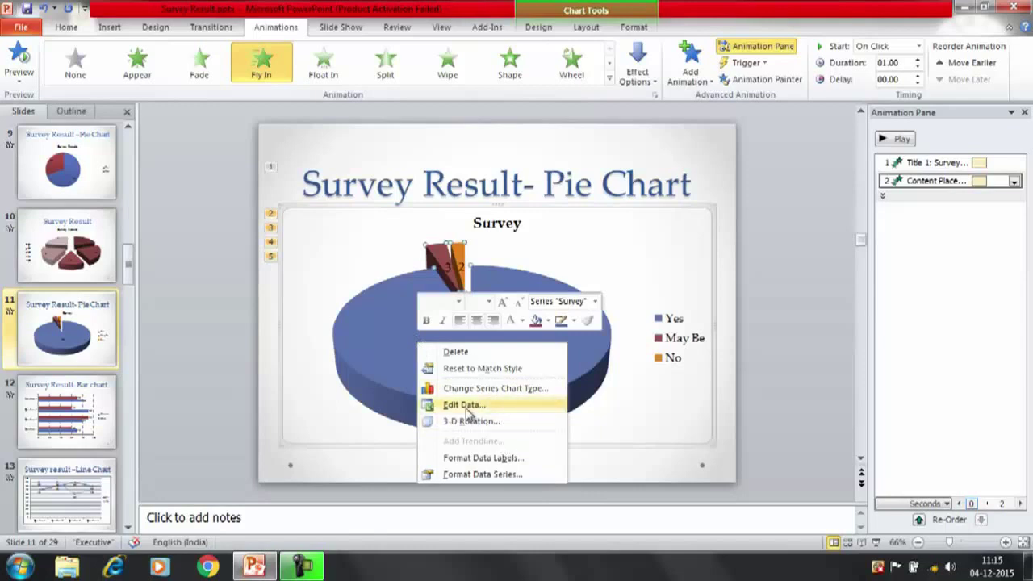
{"action": "left_click", "coordinate": [503, 391]}
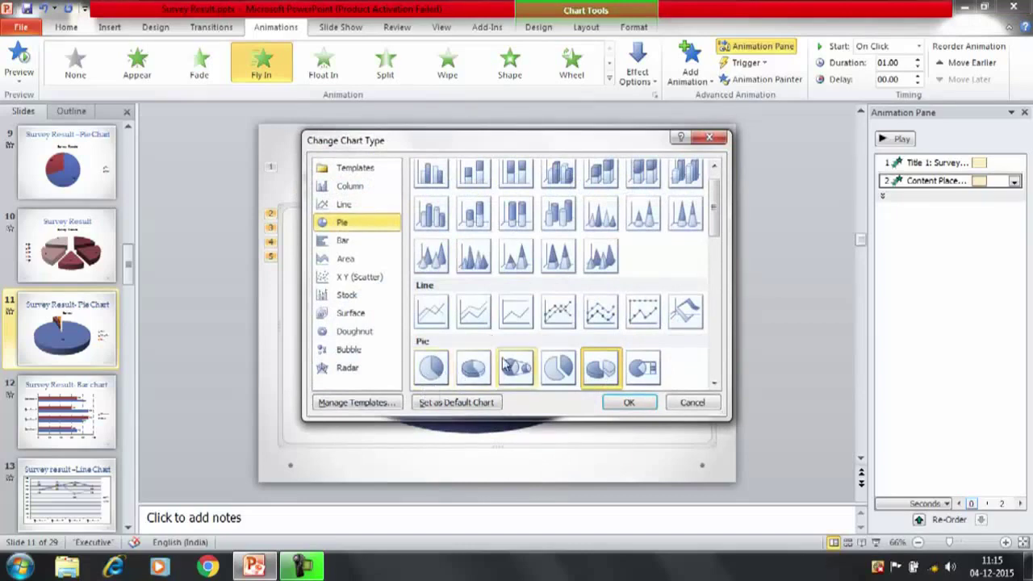
{"action": "left_click", "coordinate": [646, 378]}
{"action": "left_click", "coordinate": [634, 403]}
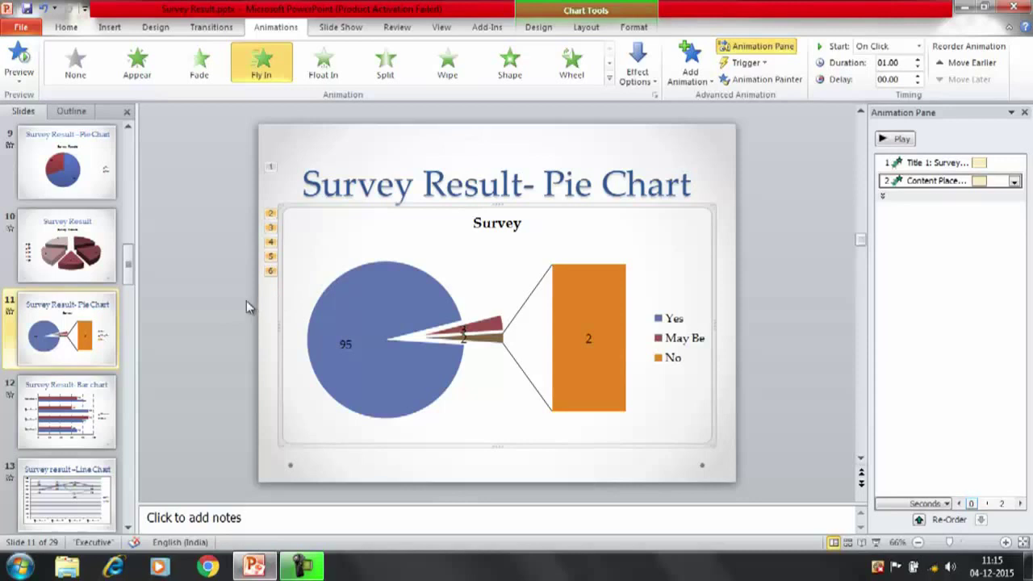
Step: Look over the remaining slides, from the bar chart on slide 12 to the closing Thank You on slide 29
{"action": "left_click", "coordinate": [104, 418]}
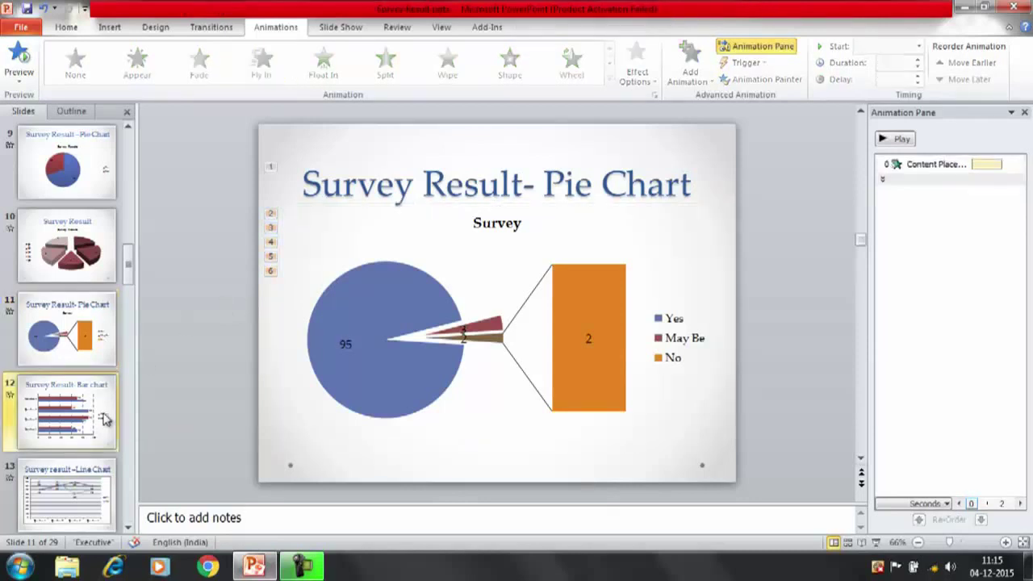
{"action": "scroll", "coordinate": [128, 528], "scroll_direction": "down", "scroll_amount": 5}
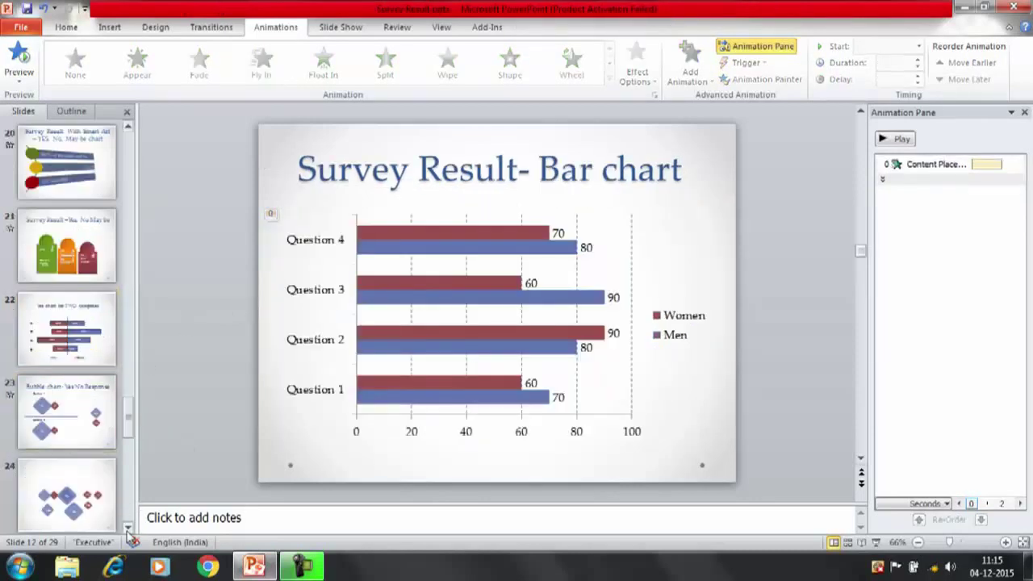
{"action": "scroll", "coordinate": [128, 528], "scroll_direction": "down", "scroll_amount": 5}
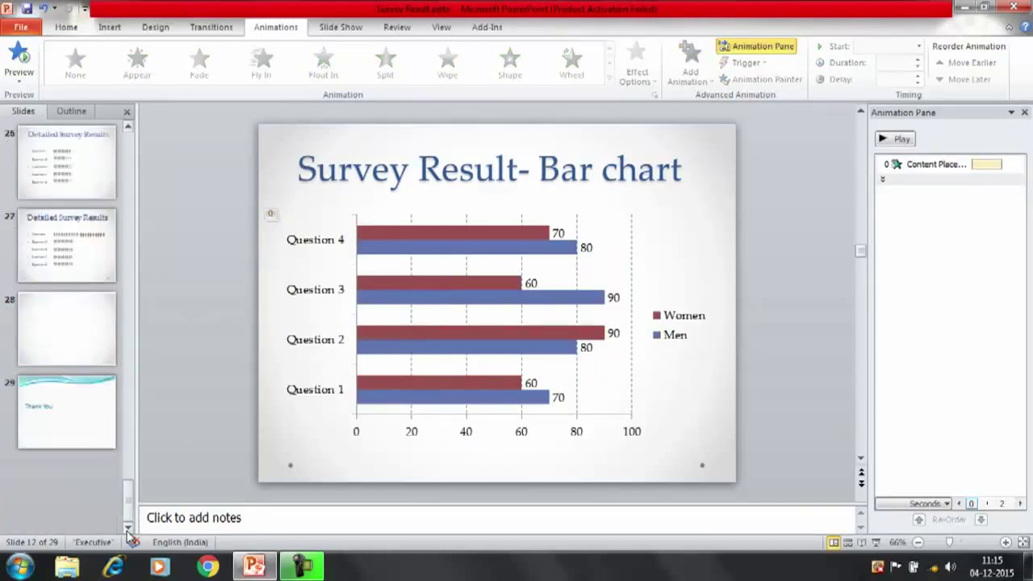
{"action": "left_click", "coordinate": [92, 423]}
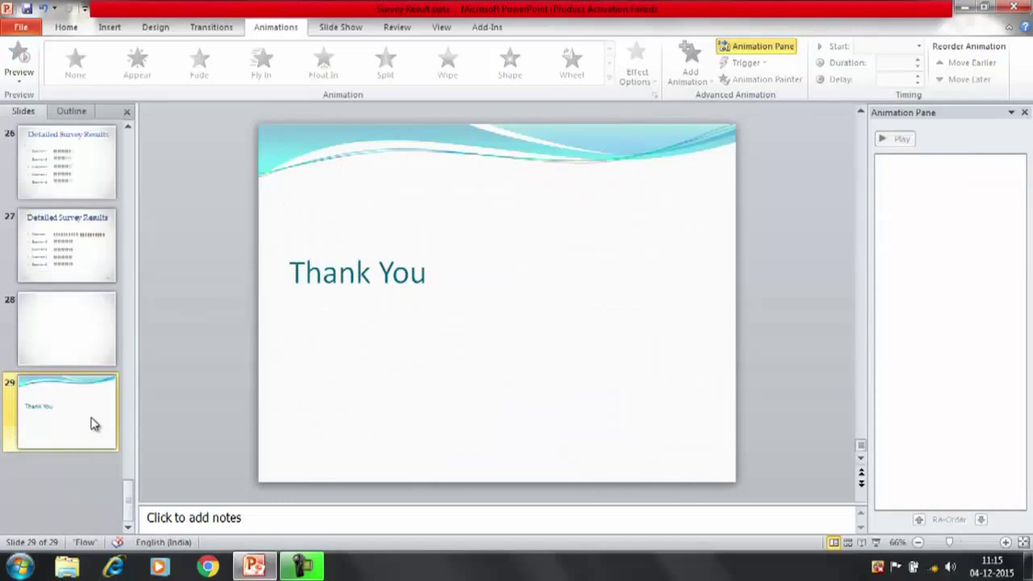